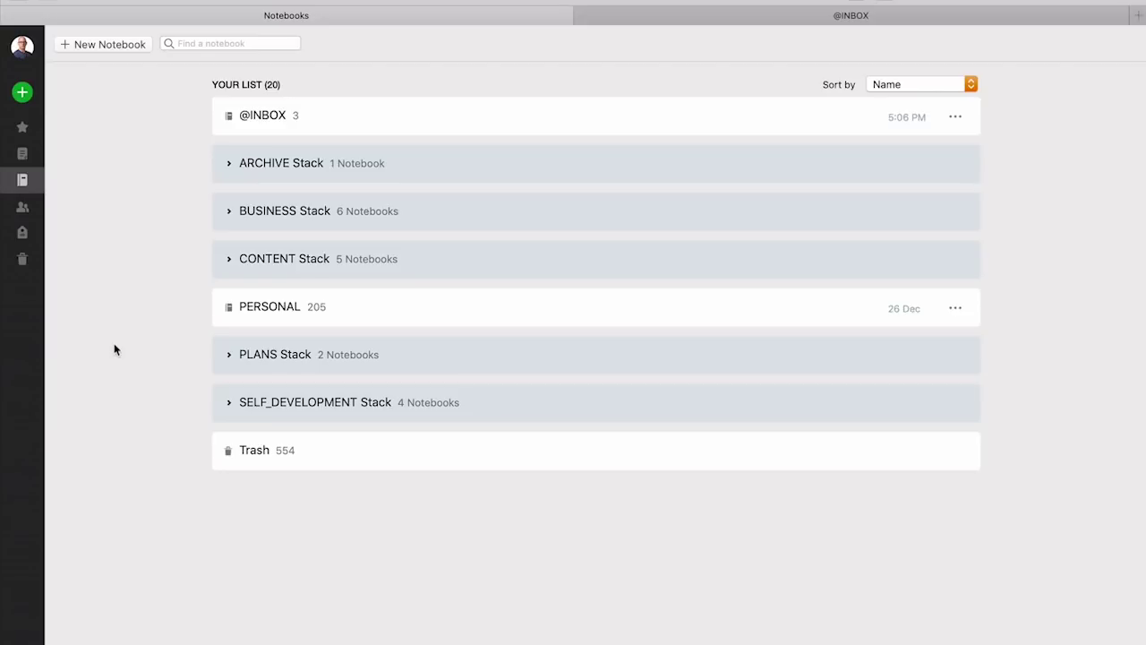
- Name a new notebook 'EXERCISE BLOG', mark it Private, and create it
{"action": "left_click", "coordinate": [115, 46]}
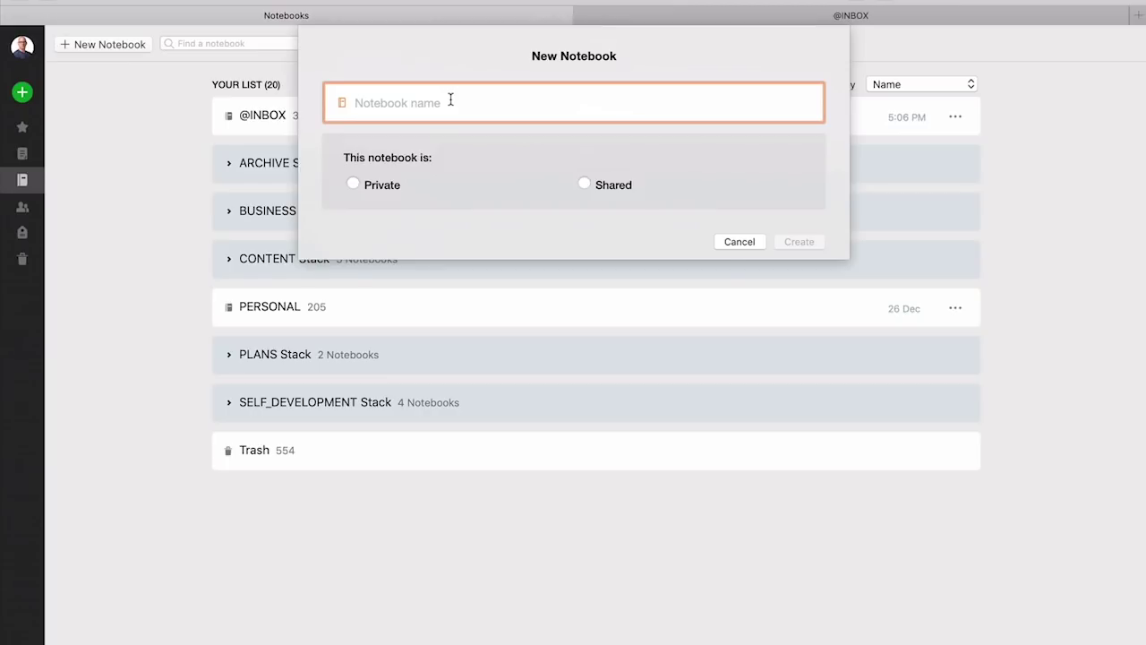
{"action": "type", "text": "H"}
{"action": "key", "text": "BackSpace"}
{"action": "type", "text": "EXERCISE"}
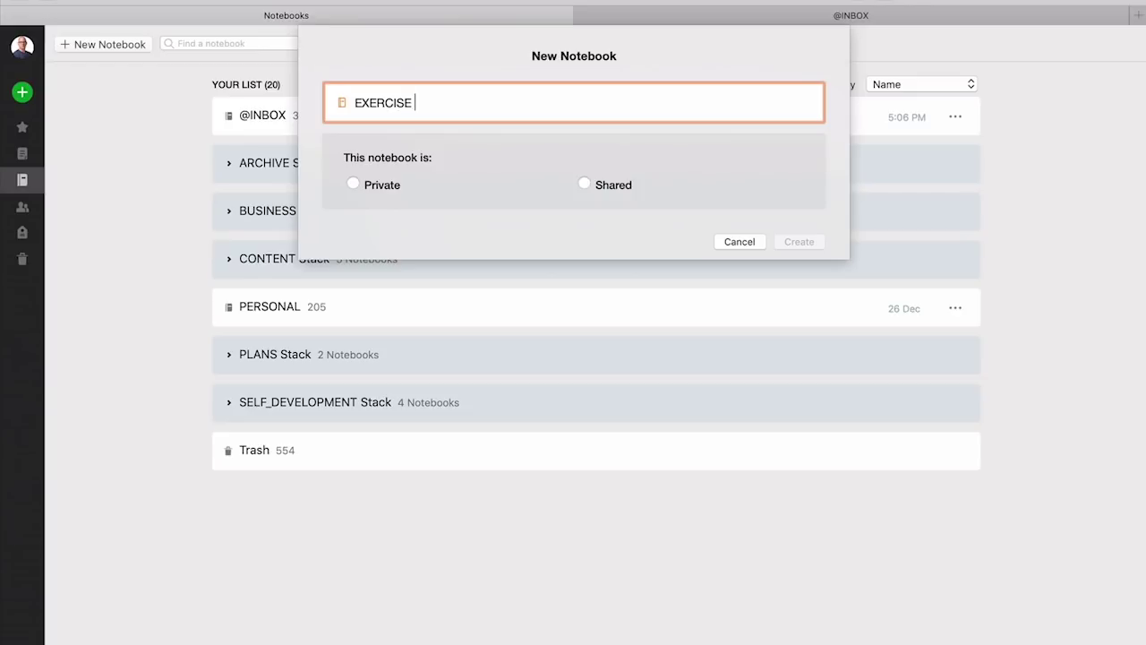
{"action": "type", "text": " BLOG"}
{"action": "left_click", "coordinate": [352, 184]}
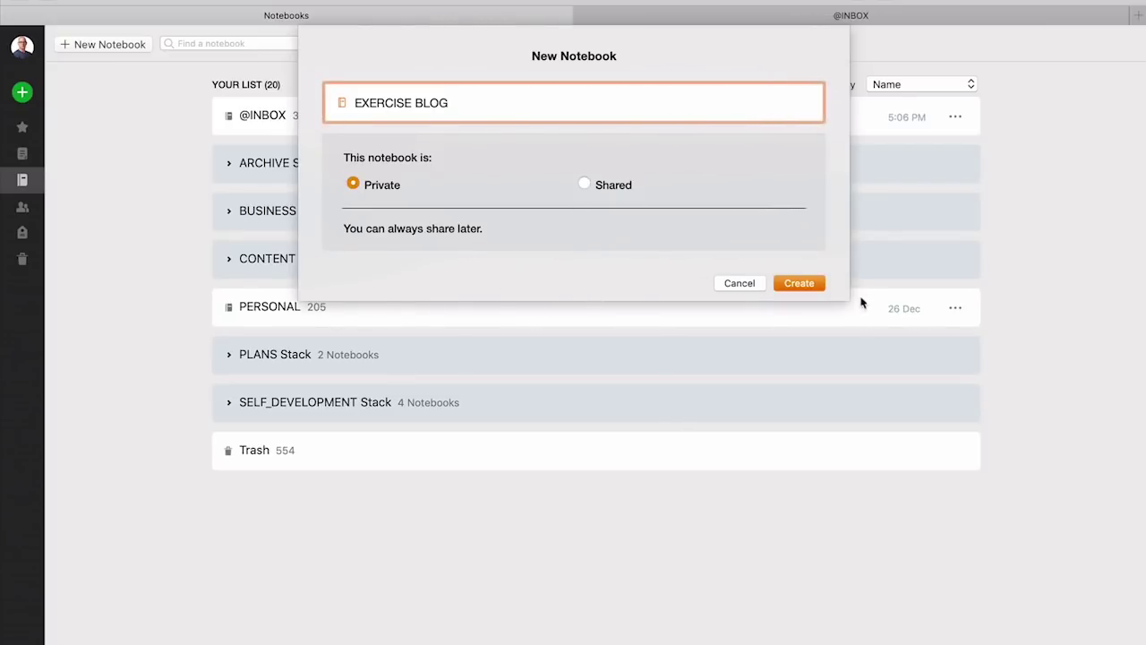
{"action": "left_click", "coordinate": [796, 283]}
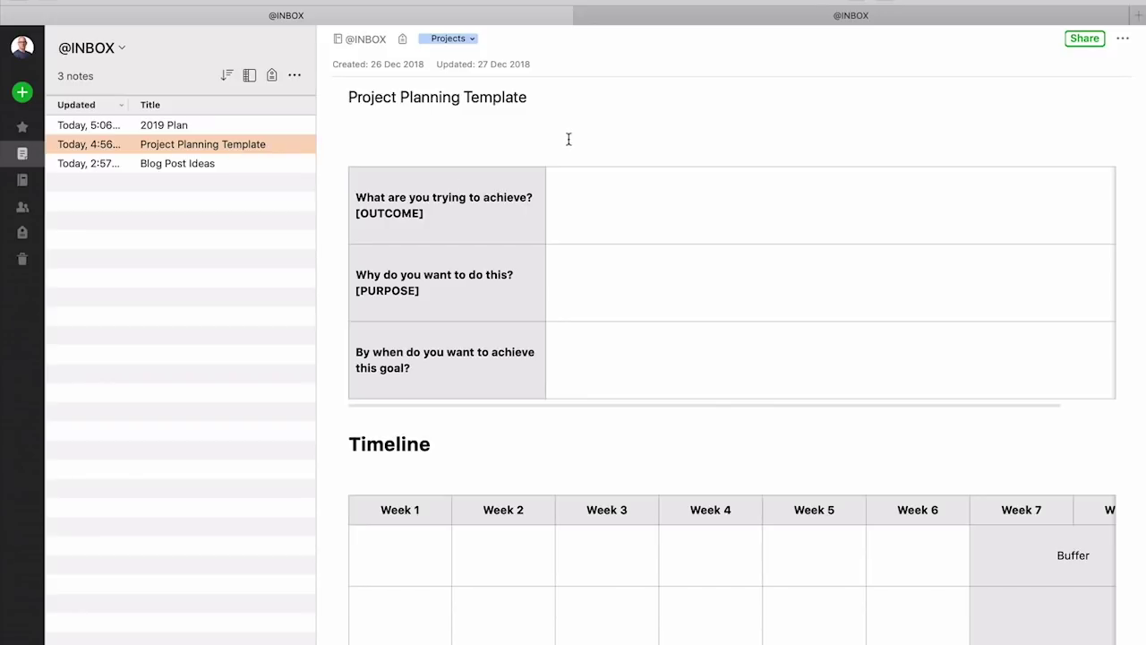
- Highlight the [OUTCOME] label in the Project Planning Template table
{"action": "left_click", "coordinate": [435, 213]}
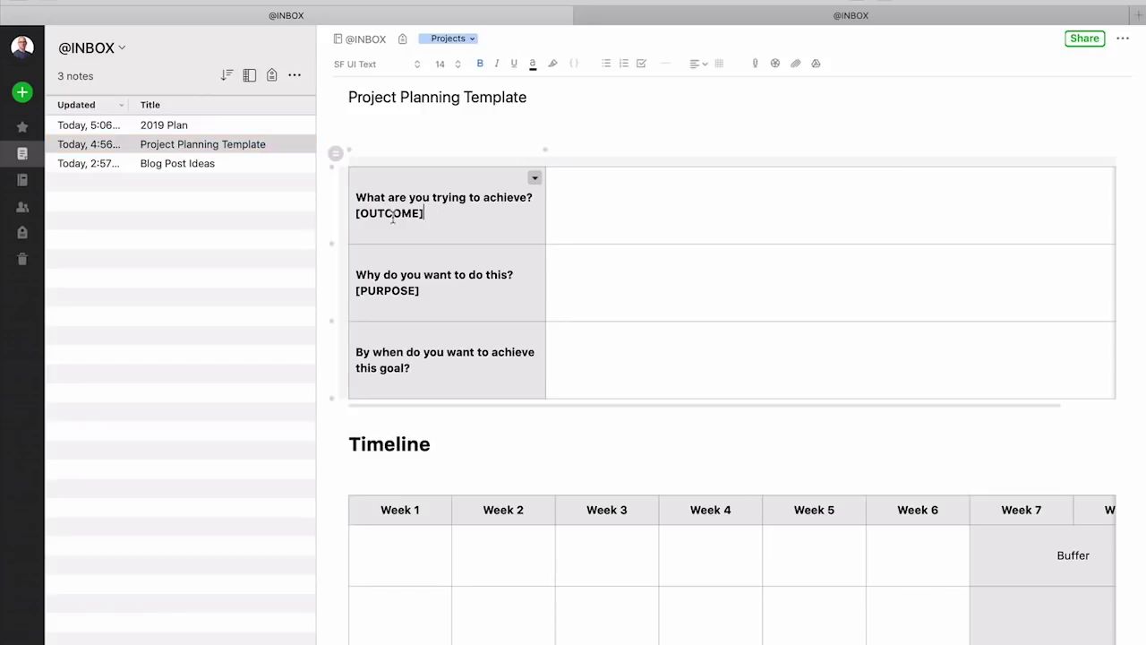
{"action": "left_click_drag", "start_coordinate": [392, 219], "coordinate": [353, 215]}
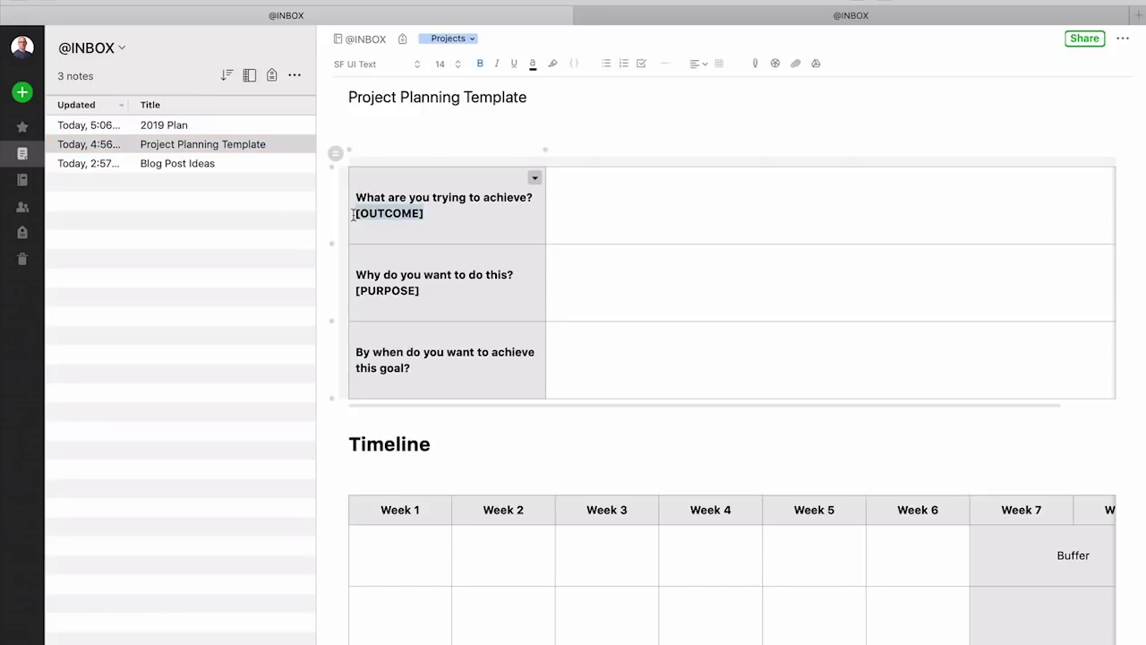
{"action": "left_click", "coordinate": [552, 64]}
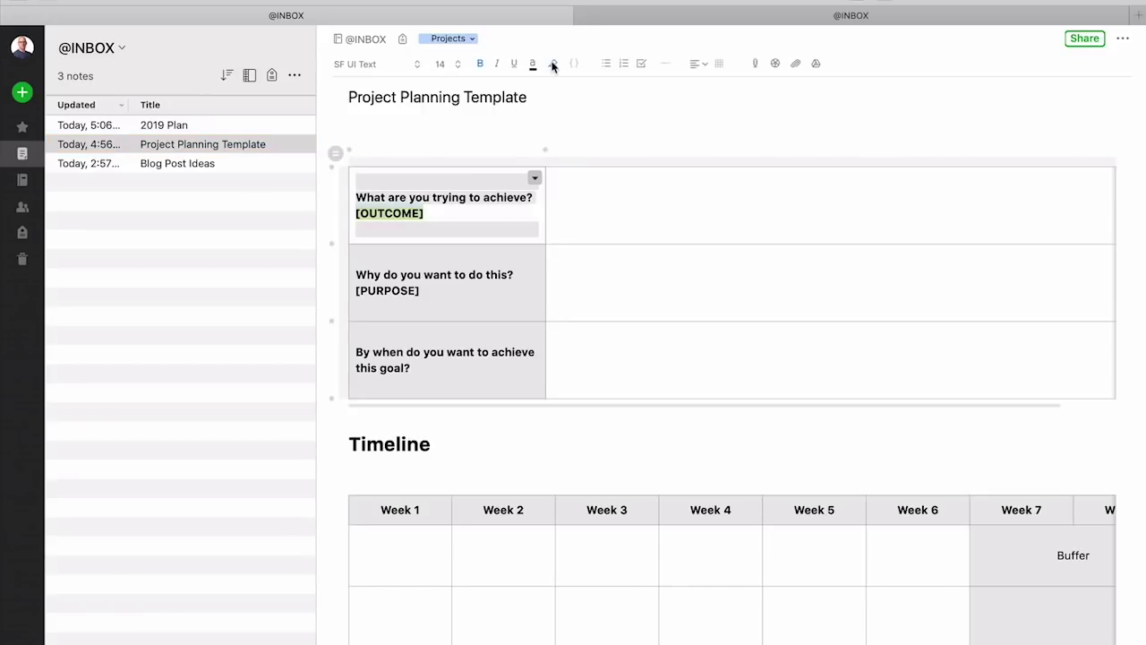
{"action": "left_click", "coordinate": [427, 292]}
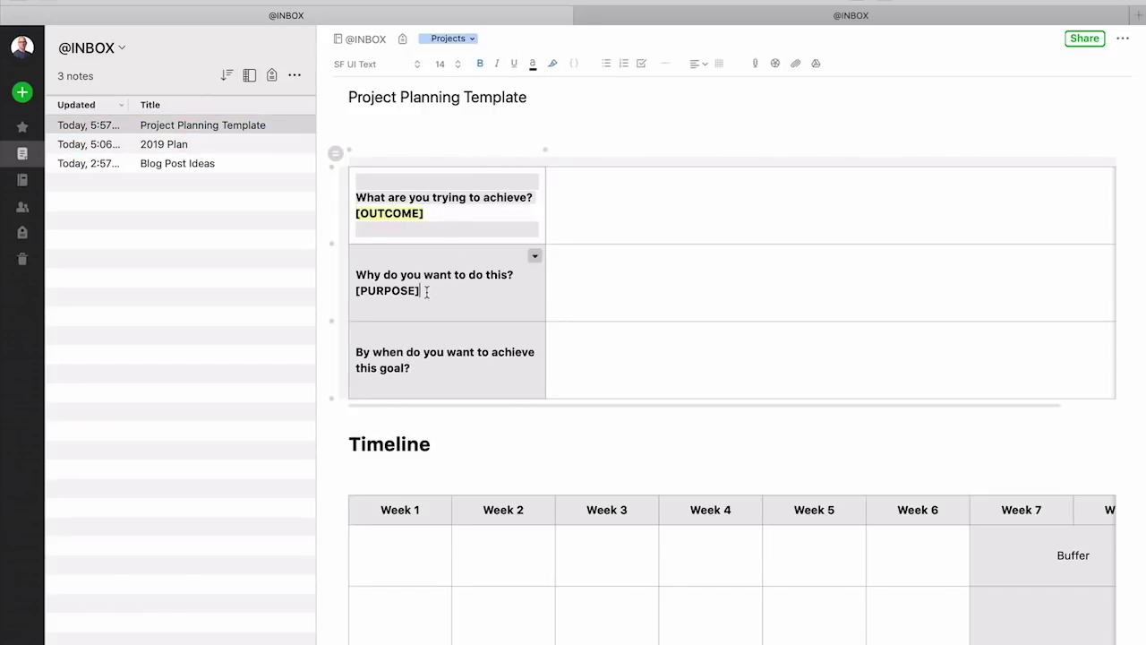
{"action": "double_click", "coordinate": [440, 212]}
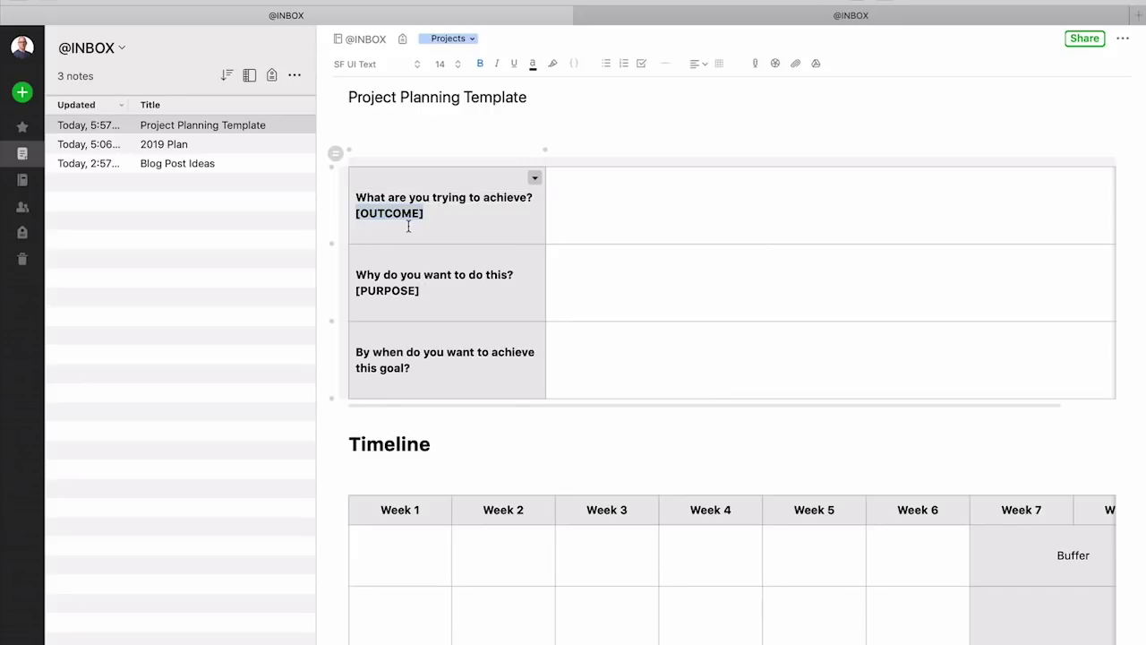
{"action": "left_click", "coordinate": [554, 64]}
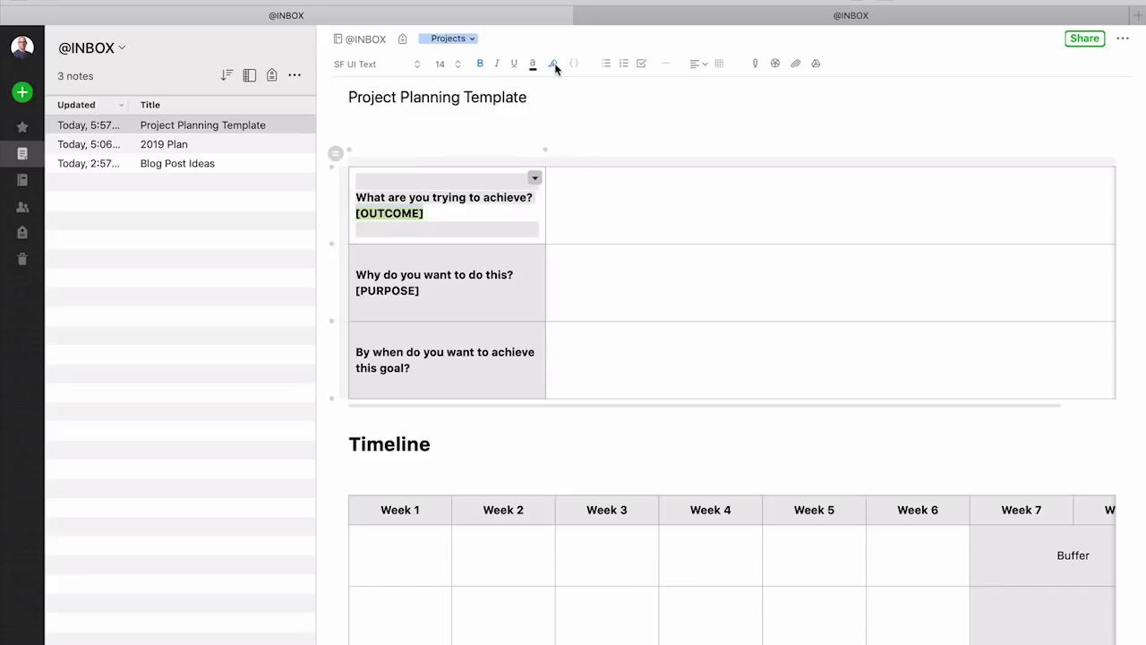
- Undo the [OUTCOME] highlight and put the caret in the empty OUTCOME answer cell
{"action": "left_click", "coordinate": [599, 196]}
{"action": "key", "text": "super+z"}
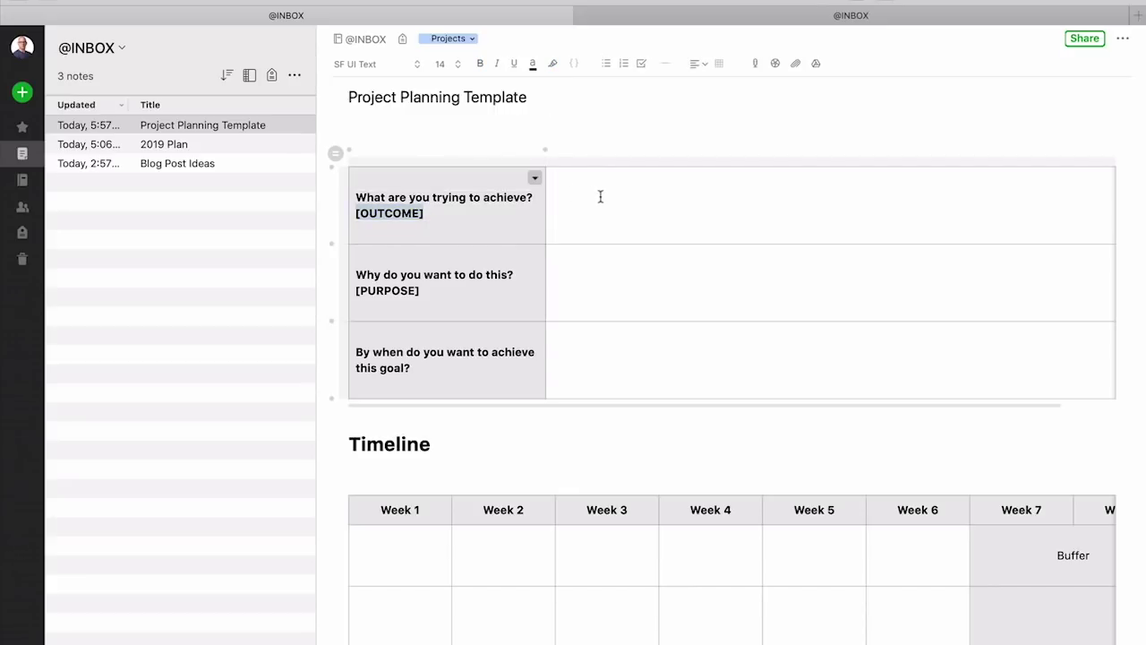
{"action": "left_click", "coordinate": [590, 233]}
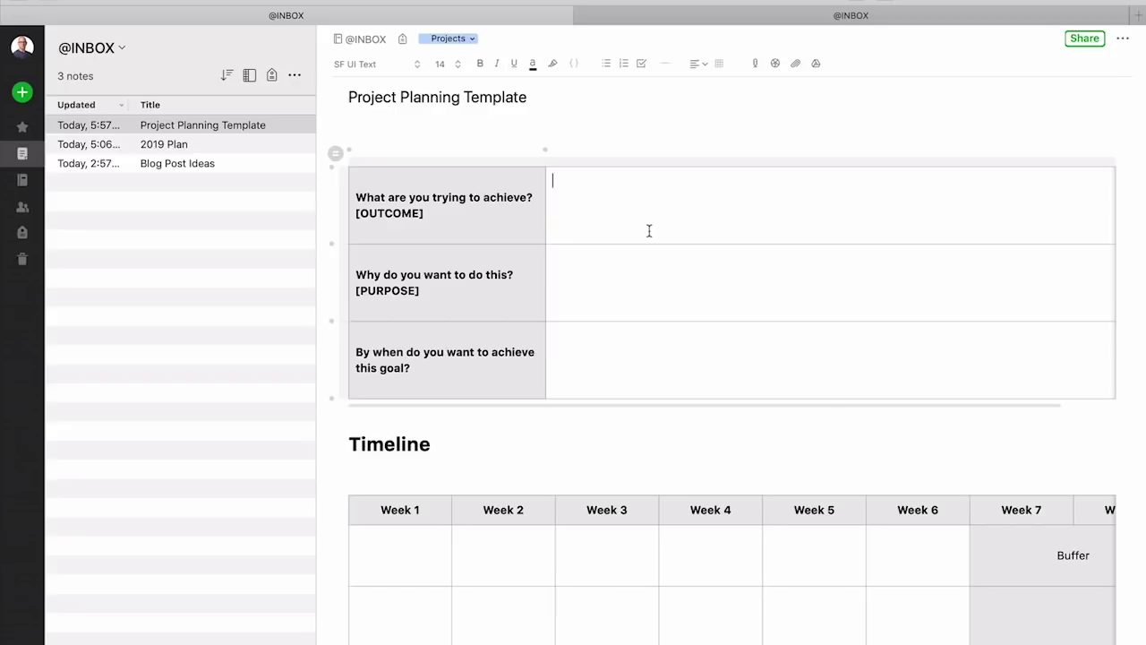
- Enter 'To write a weekly blog post on my exercise programme throughout 2019' as the OUTCOME answer
{"action": "type", "text": "To write a weekly"}
{"action": "type", "text": "blog post on"}
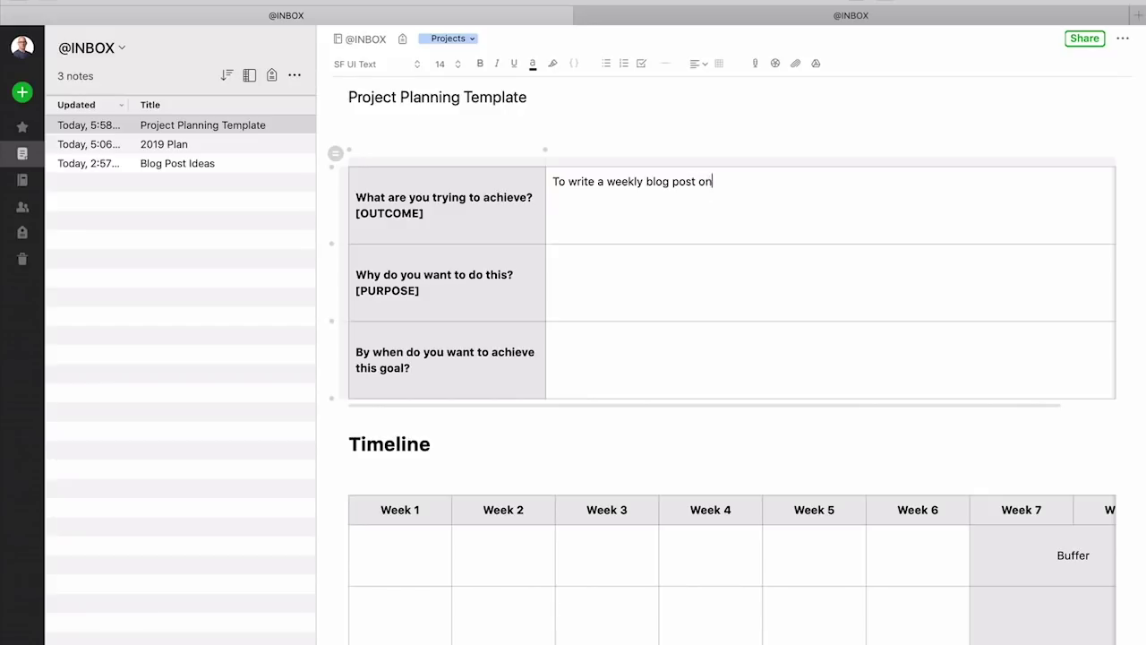
{"action": "type", "text": " my exercise programme th"}
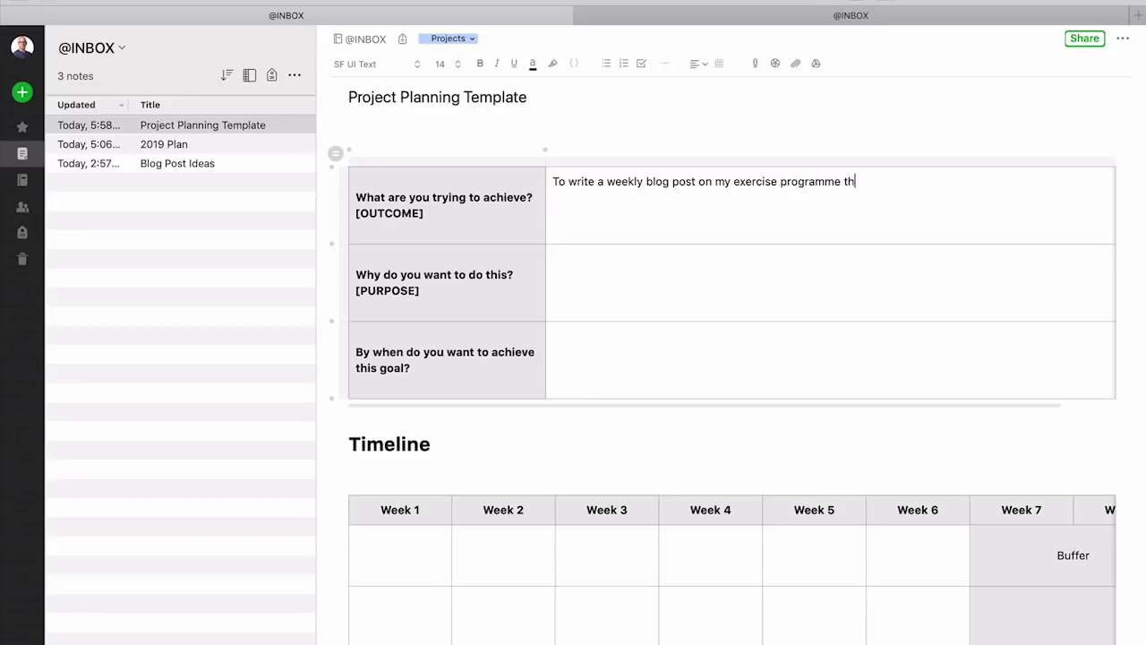
{"action": "type", "text": "roughout 2019"}
- Write the PURPOSE answer about going from couch potato to Olympic standard athlete in 12 months
{"action": "left_click", "coordinate": [635, 268]}
{"action": "type", "text": "To docume"}
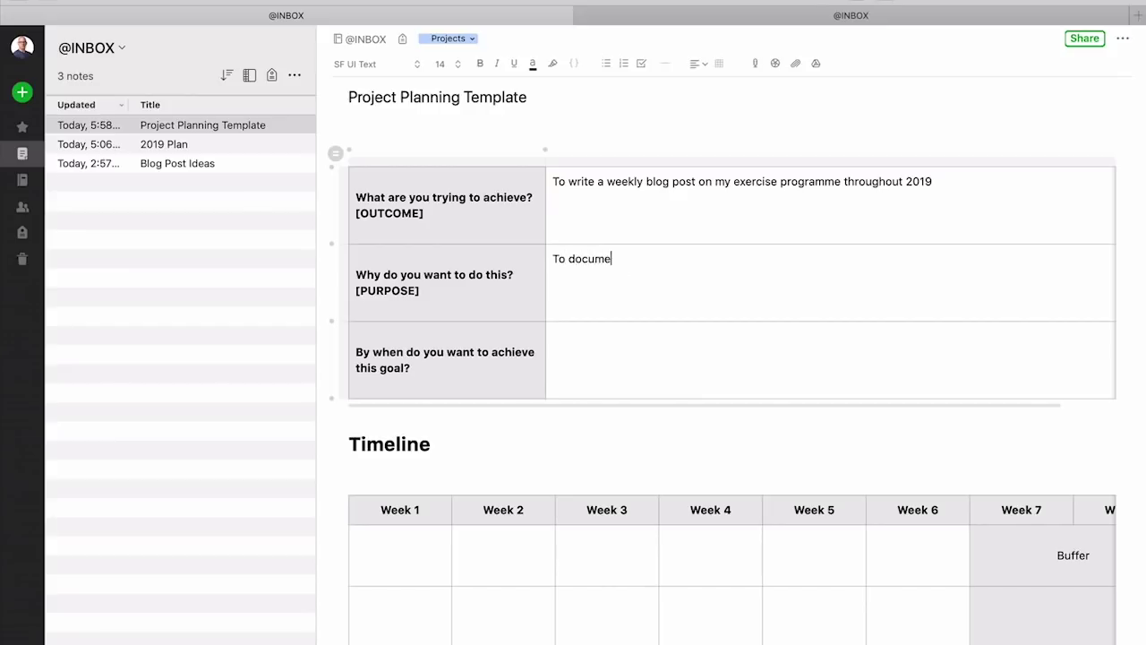
{"action": "type", "text": "nt my experiences of gaining in"}
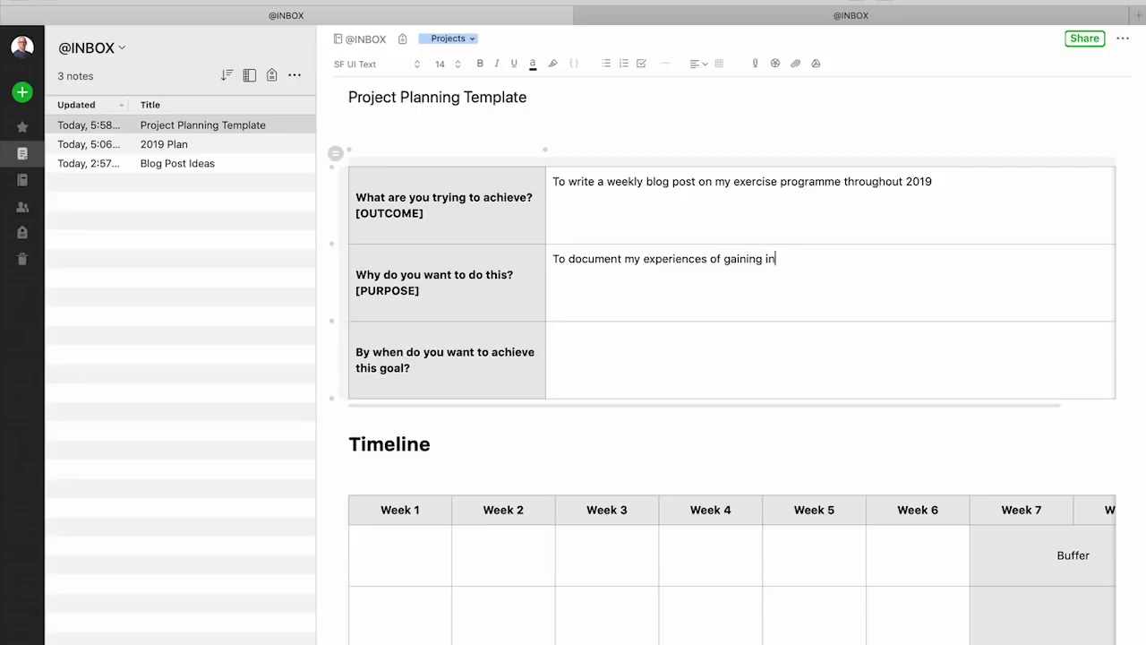
{"action": "type", "text": "credible fitness"}
{"action": "double_click", "coordinate": [782, 257]}
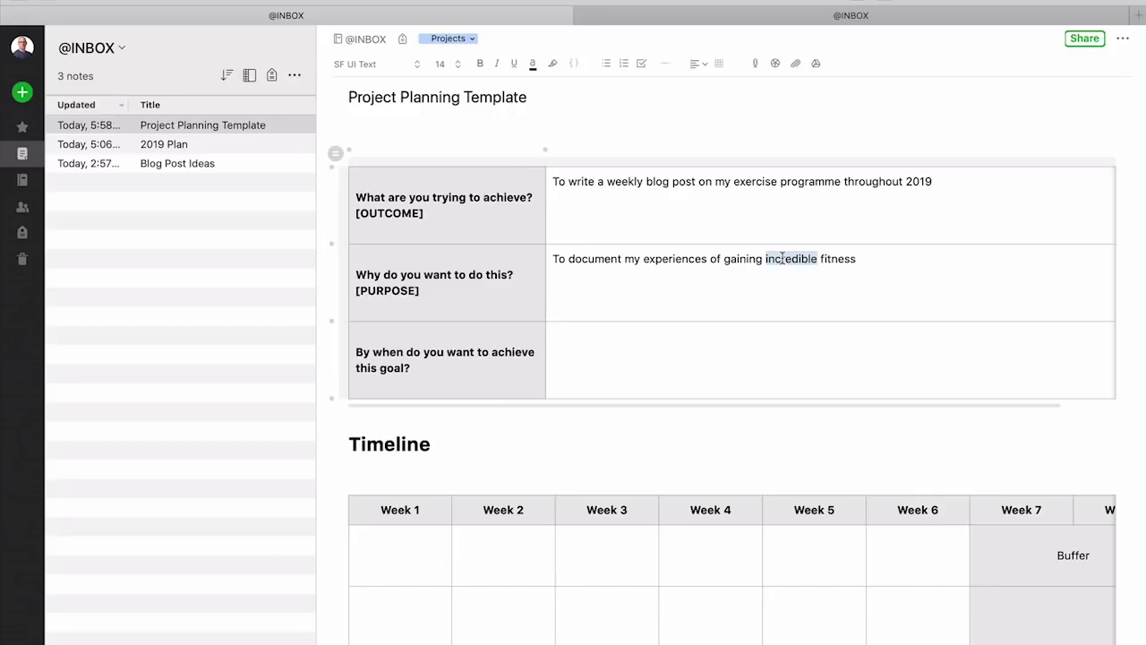
{"action": "left_click", "coordinate": [896, 259]}
{"action": "type", "text": "in 2019 "}
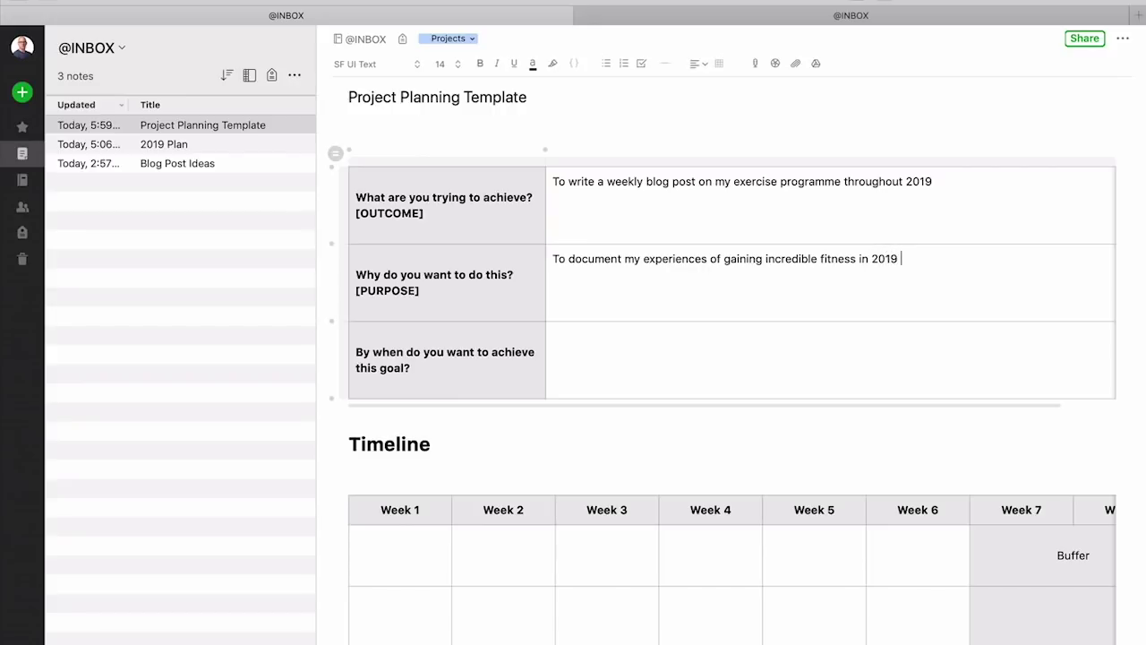
{"action": "type", "text": "and to be able to show other p"}
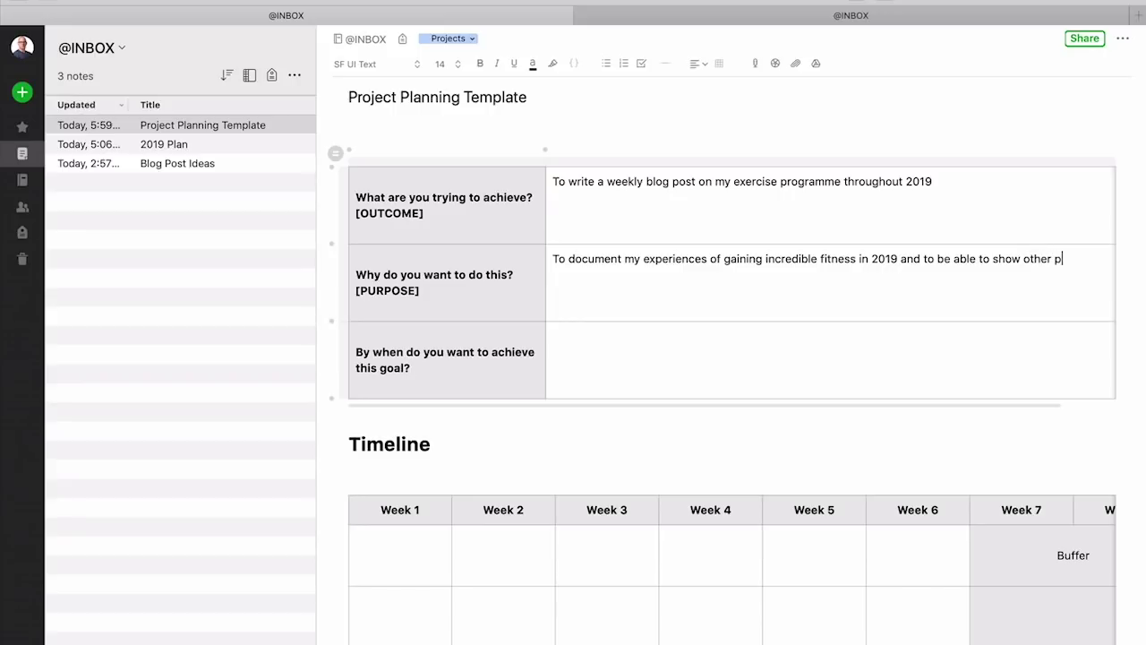
{"action": "type", "text": "eople that anyo"}
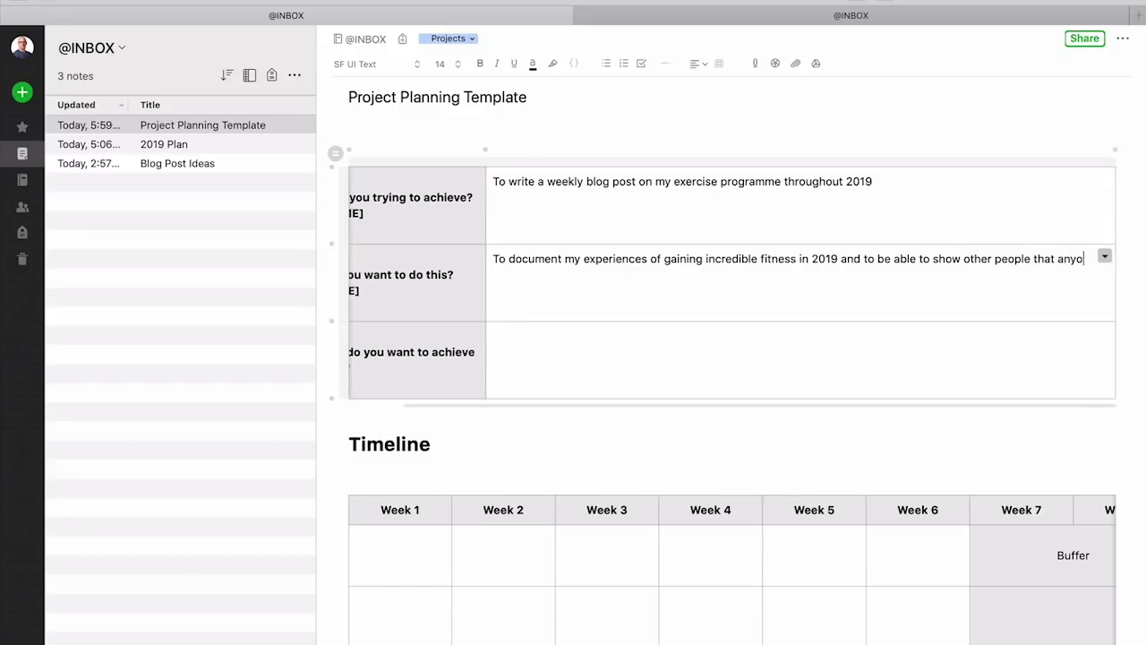
{"action": "type", "text": "ne can go from a couch pot"}
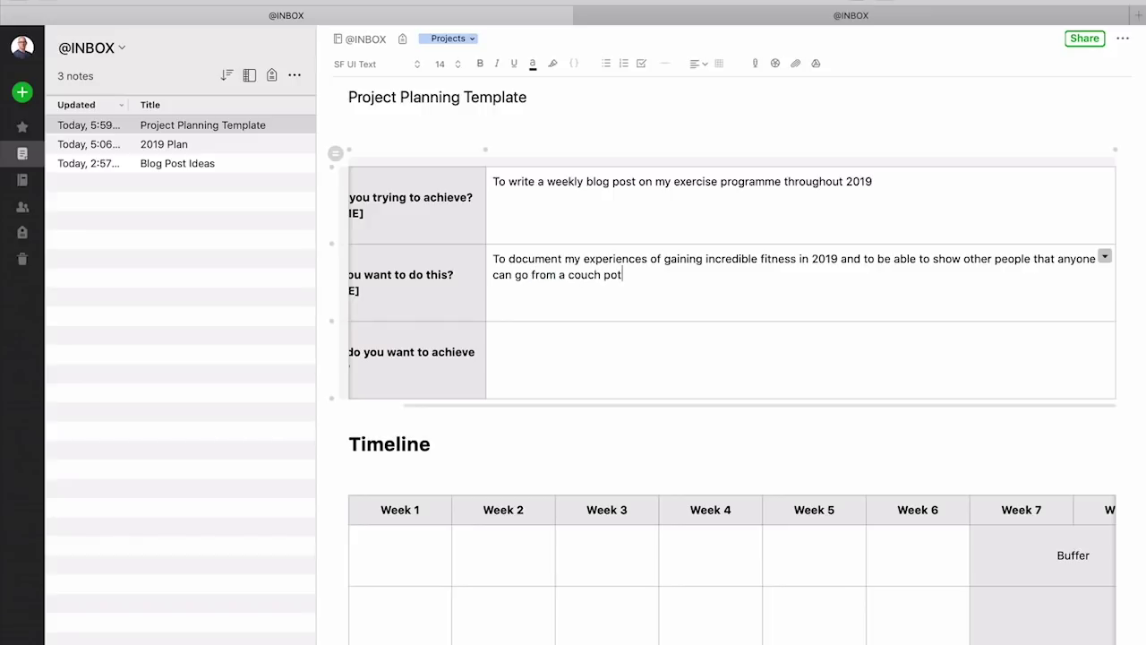
{"action": "type", "text": "ato to Olympic stand"}
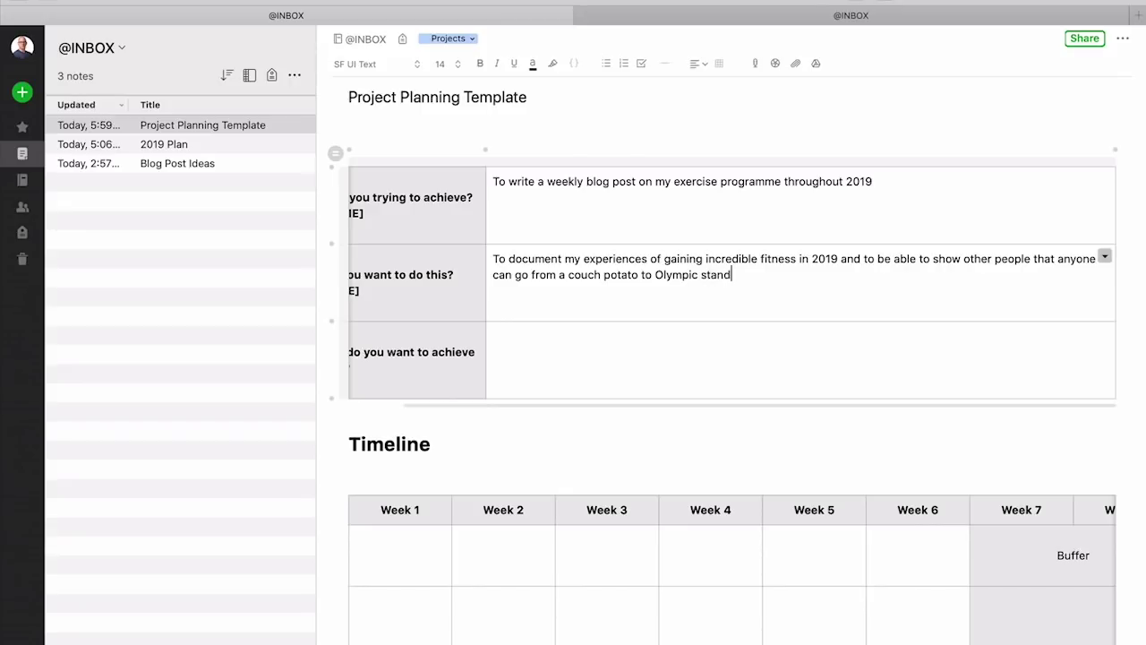
{"action": "type", "text": "ard athlete in just 12 months."}
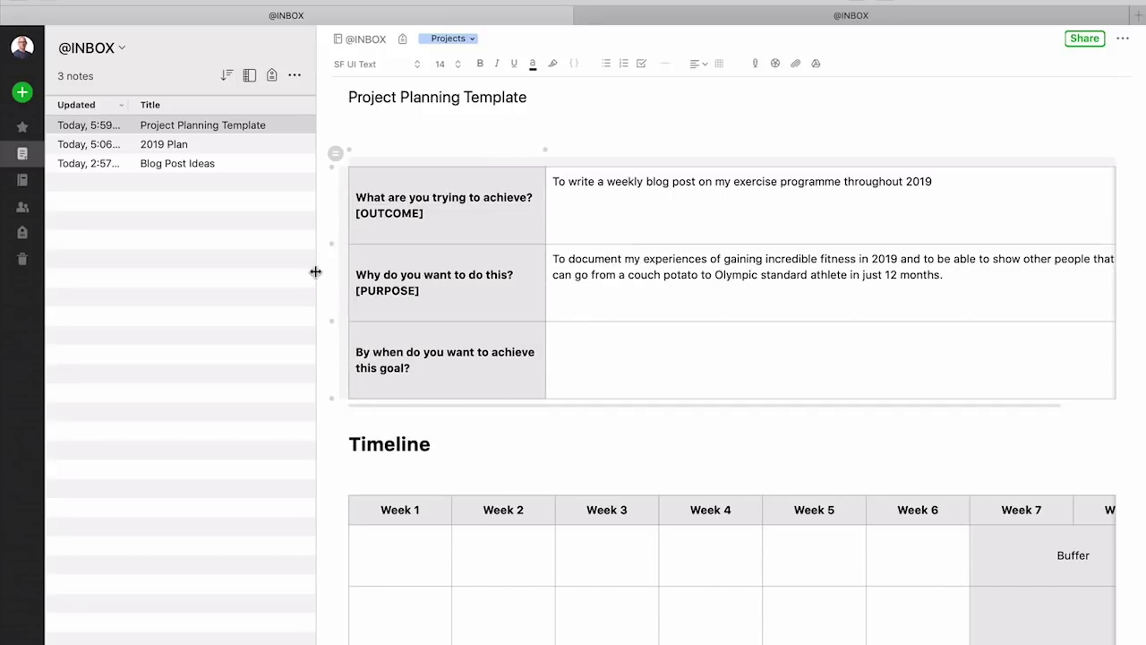
- Widen the note editor and enter 'By the end of December 2019' as the deadline
{"action": "left_click_drag", "start_coordinate": [315, 271], "coordinate": [215, 259]}
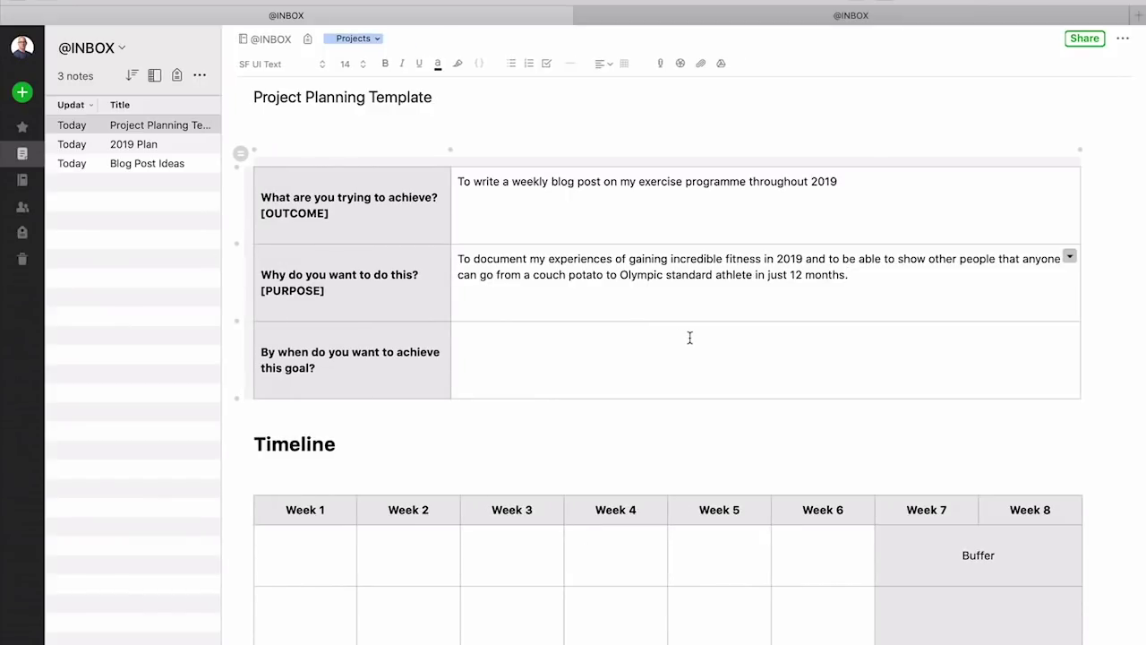
{"action": "left_click", "coordinate": [625, 348]}
{"action": "type", "text": "By the end of "}
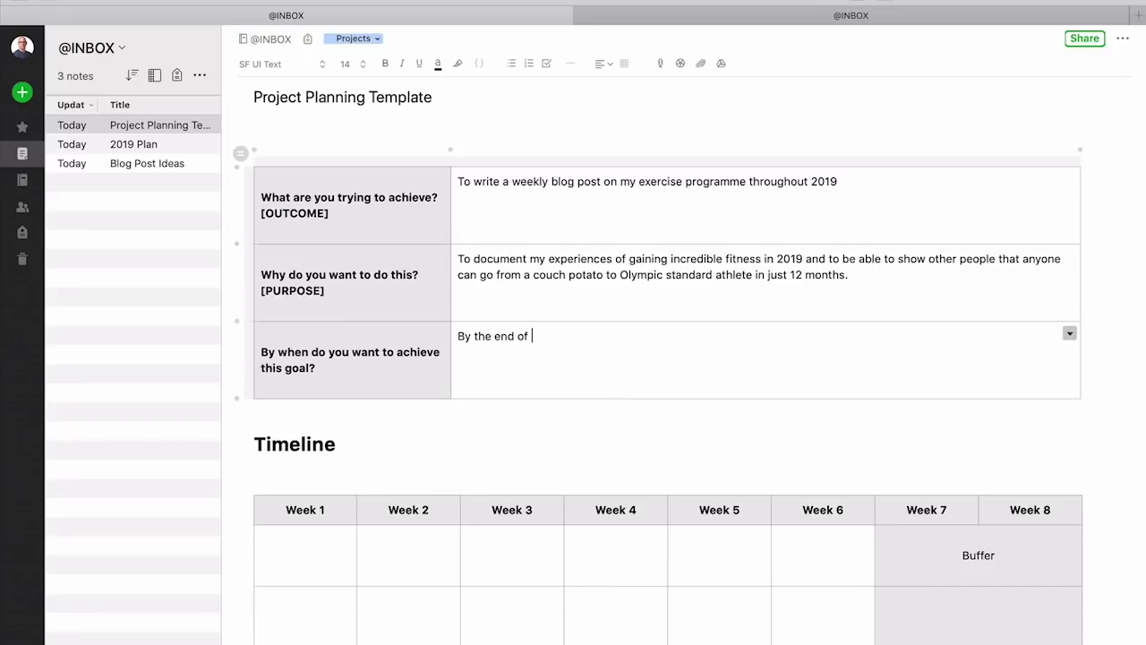
{"action": "type", "text": "December 2019"}
{"action": "left_click", "coordinate": [794, 418]}
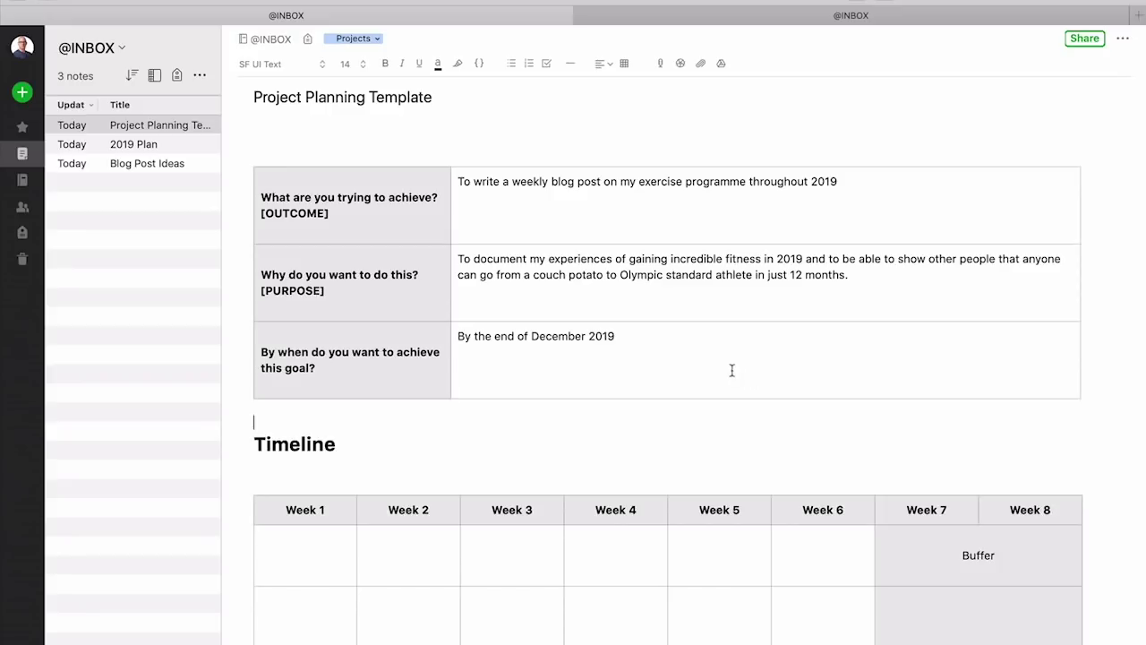
- Highlight the whole PURPOSE answer in yellow
{"action": "left_click_drag", "start_coordinate": [459, 257], "coordinate": [849, 274]}
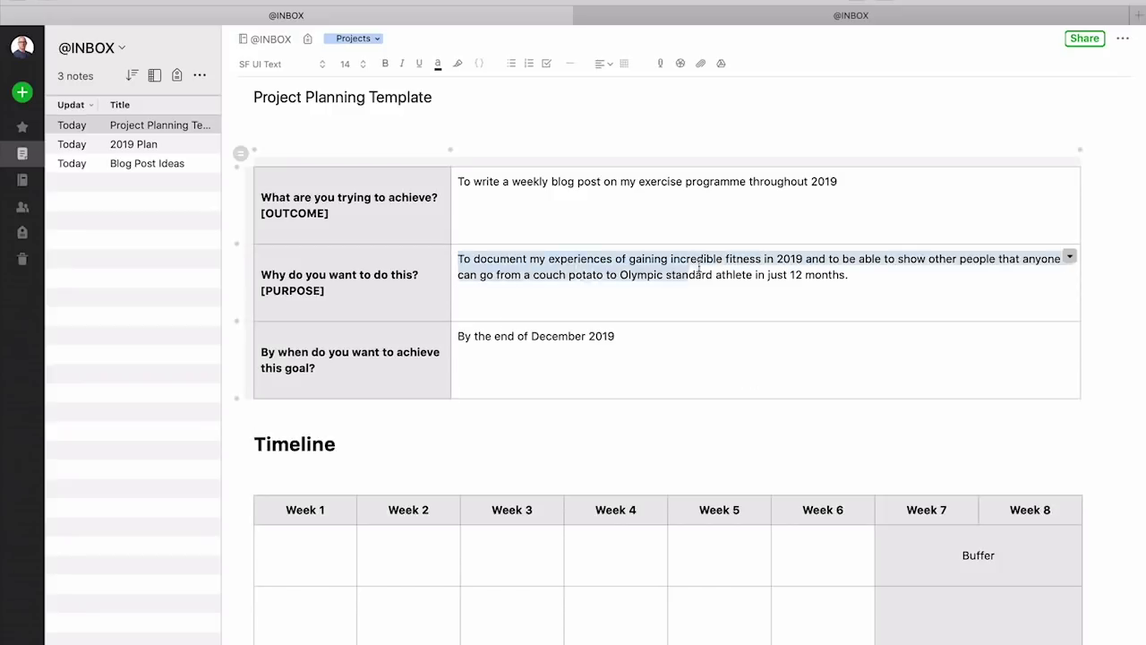
{"action": "left_click", "coordinate": [458, 64]}
{"action": "left_click", "coordinate": [887, 277]}
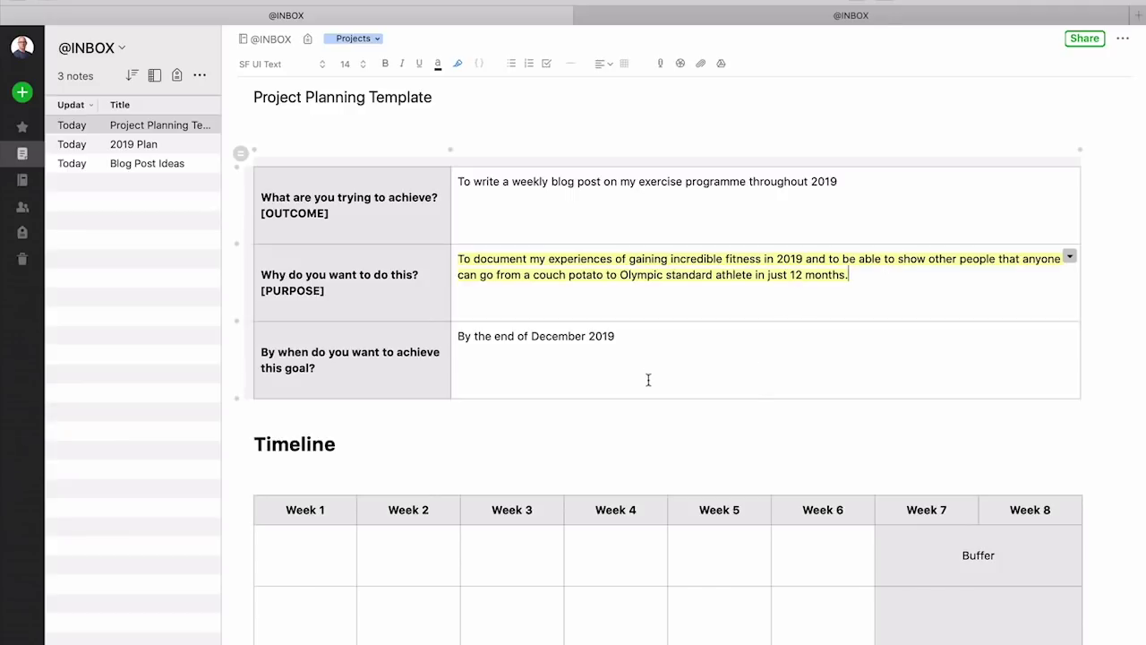
- Fill the Week 1 cells with 'Decide on which host to have my blog' and 'Decide on design for blog'
{"action": "scroll", "coordinate": [648, 379], "scroll_direction": "down", "scroll_amount": 5}
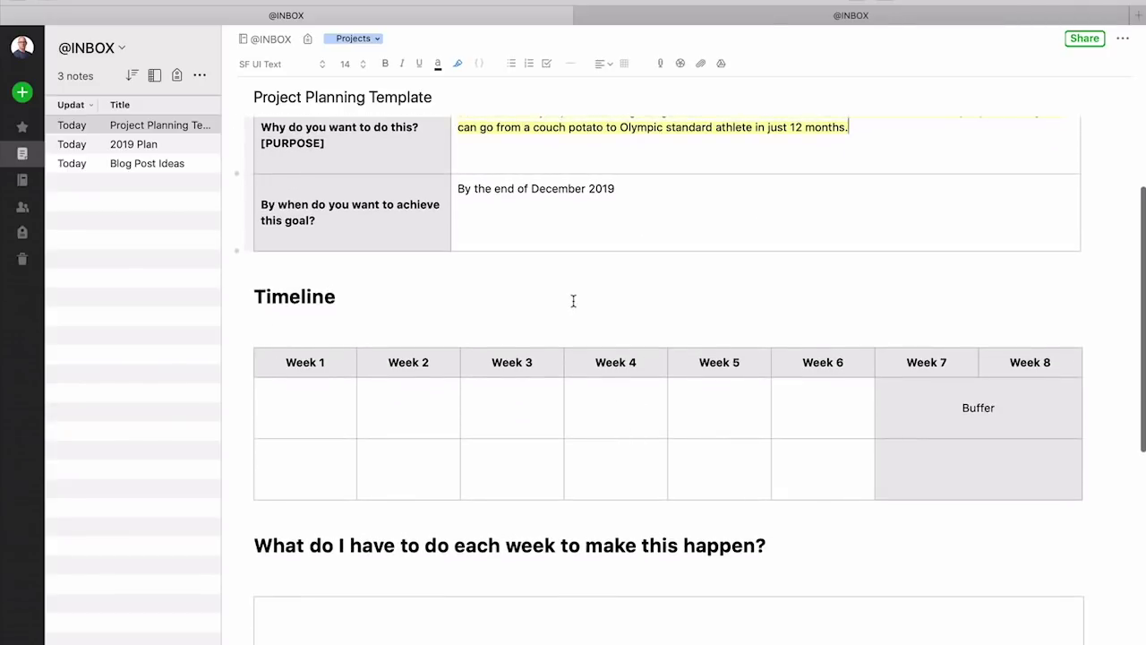
{"action": "scroll", "coordinate": [574, 303], "scroll_direction": "up", "scroll_amount": 4}
{"action": "scroll", "coordinate": [574, 303], "scroll_direction": "down", "scroll_amount": 3}
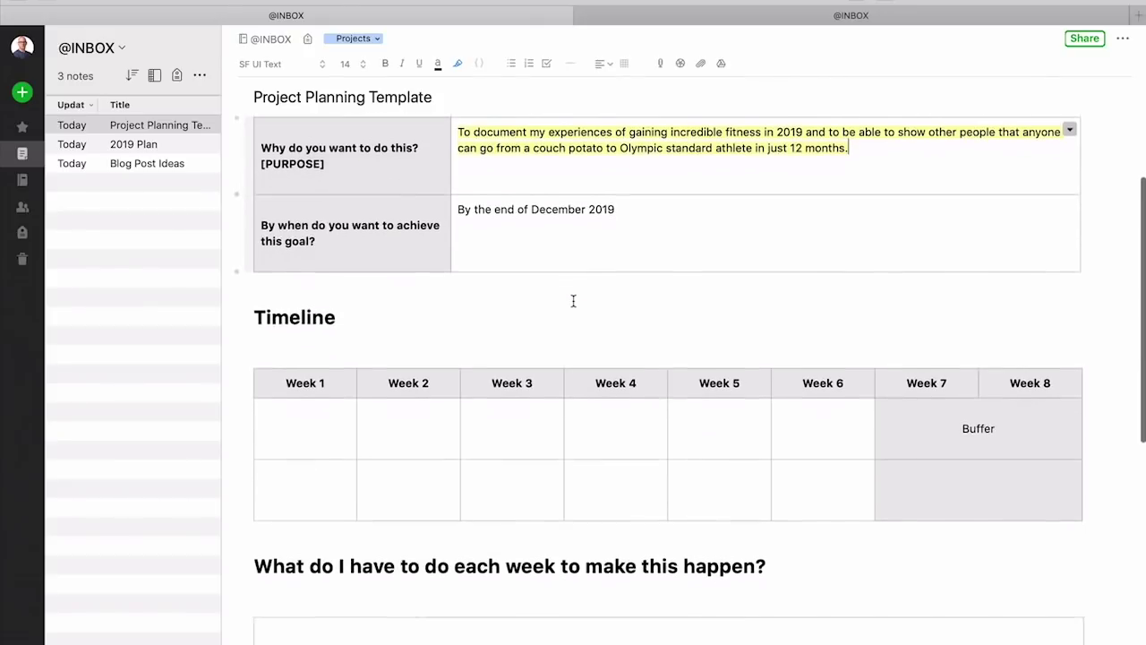
{"action": "scroll", "coordinate": [573, 301], "scroll_direction": "down", "scroll_amount": 2}
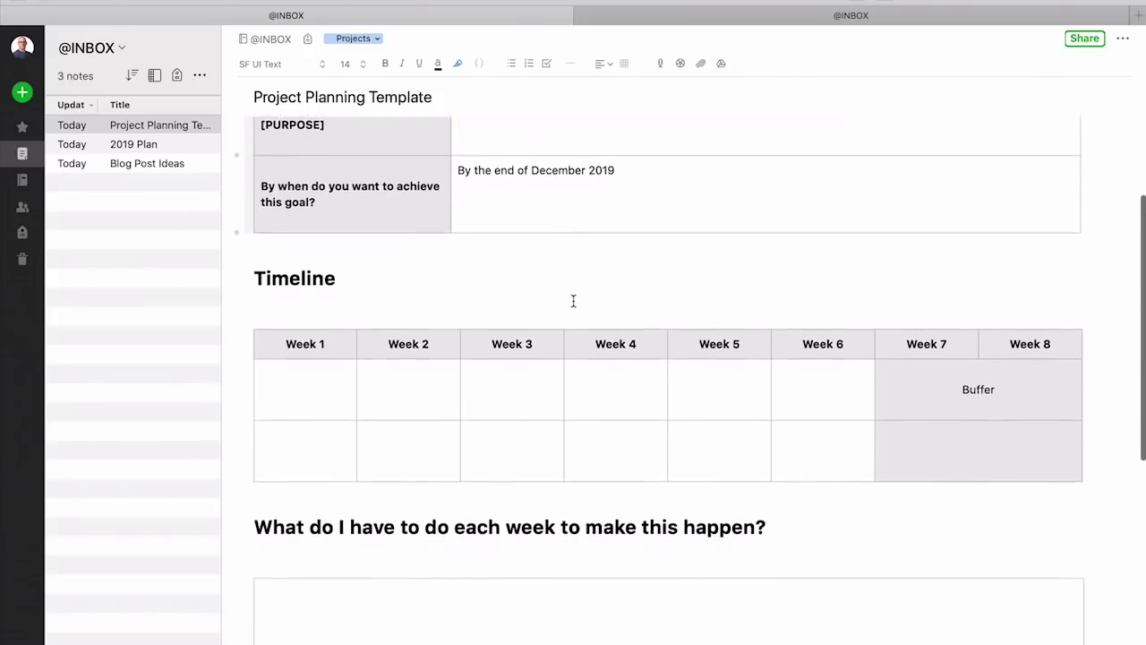
{"action": "left_click", "coordinate": [294, 383]}
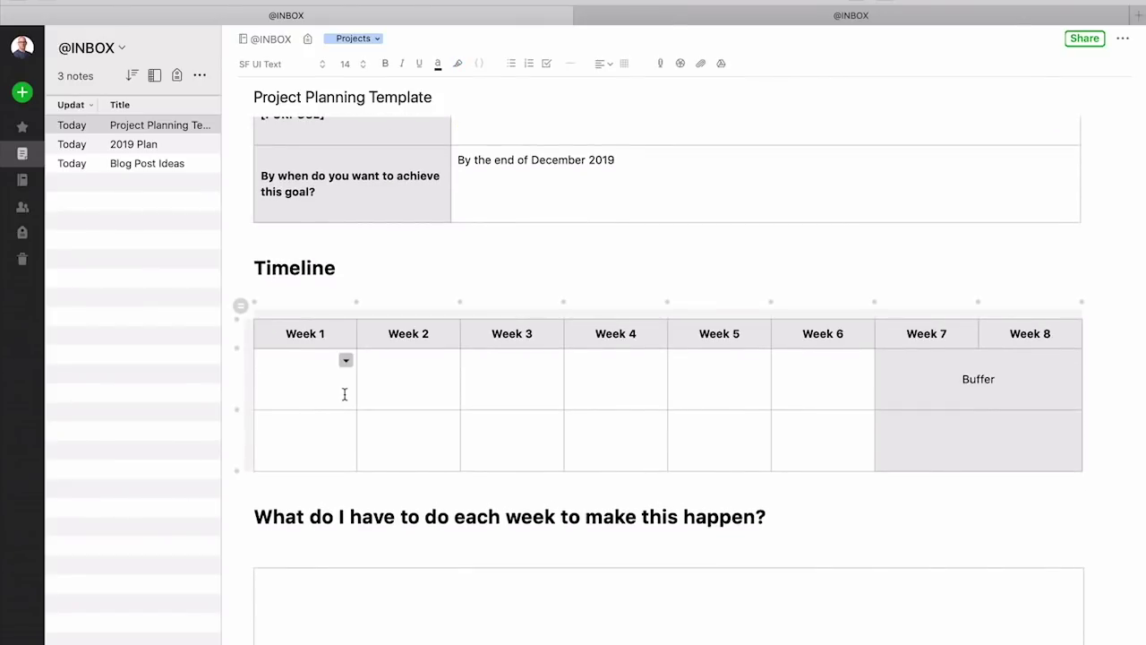
{"action": "type", "text": "Dedi"}
{"action": "key", "text": "BackSpace"}
{"action": "key", "text": "BackSpace"}
{"action": "type", "text": "cide on which host to hav"}
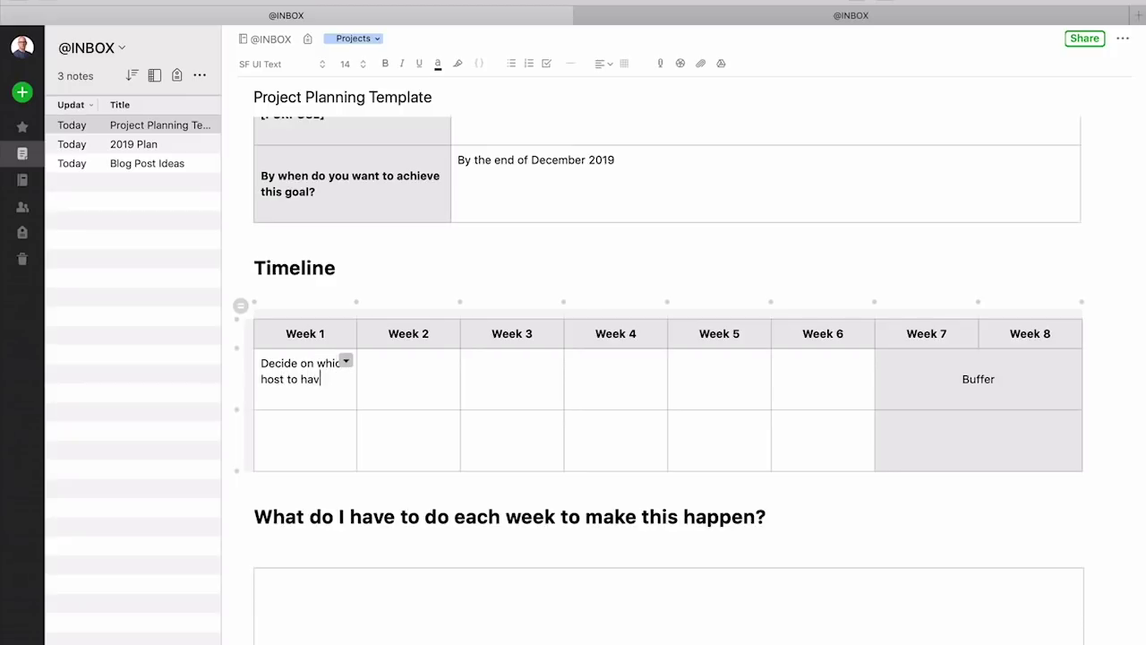
{"action": "type", "text": "e my blog"}
{"action": "left_click", "coordinate": [346, 432]}
{"action": "type", "text": "De"}
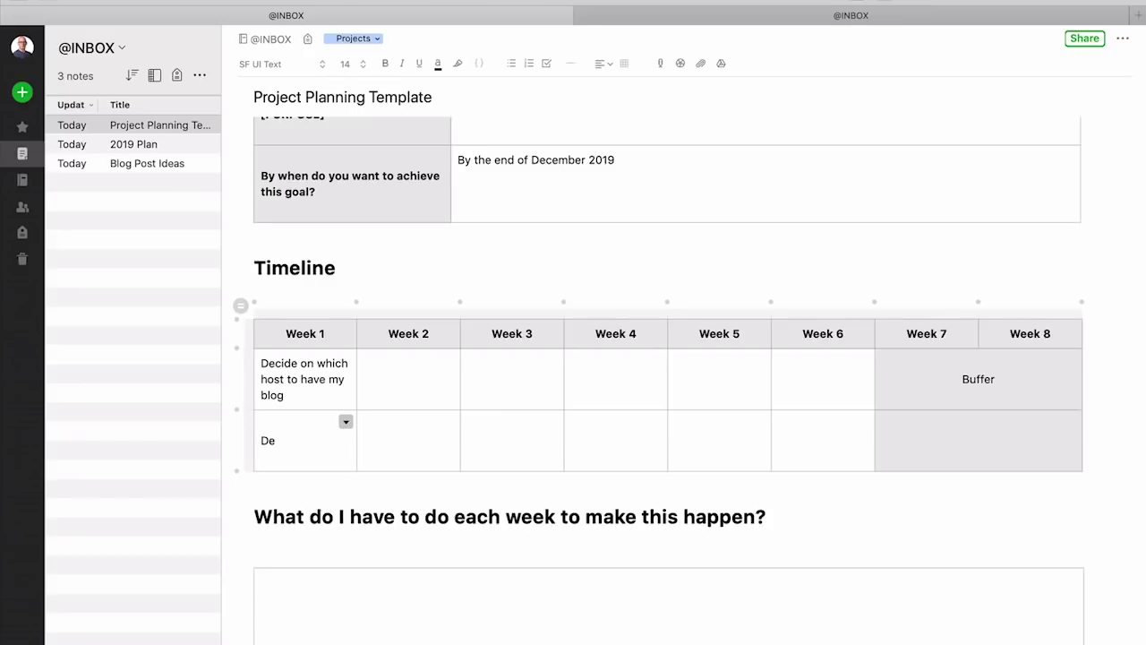
{"action": "type", "text": "cide on design for blog"}
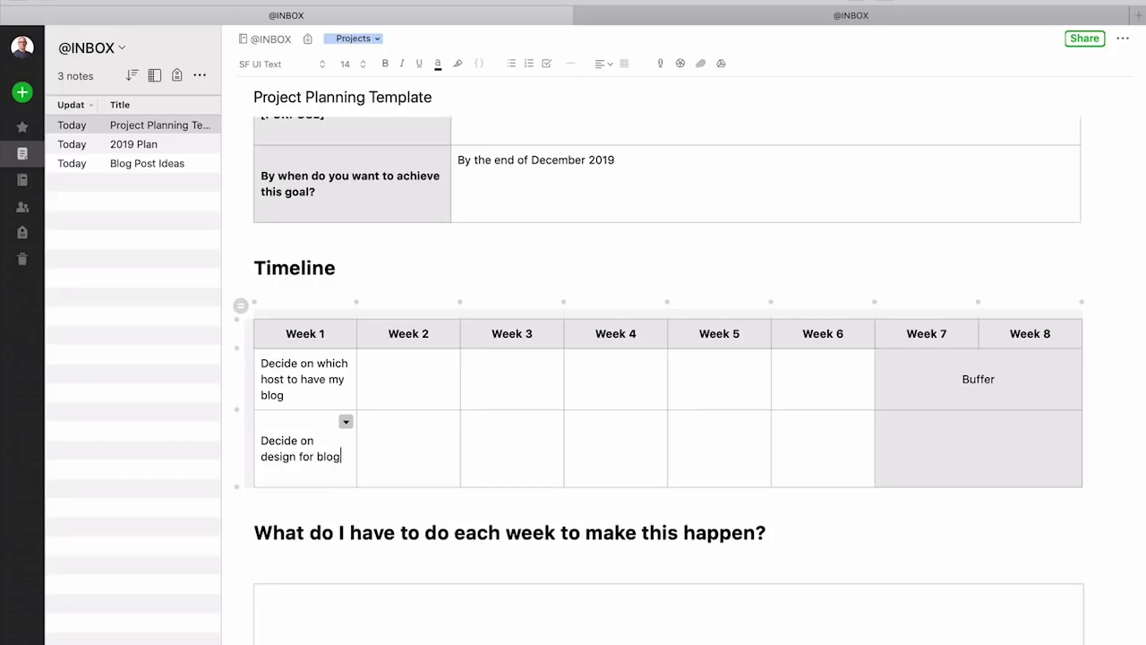
- Fill the Week 2 cells with 'Write first blog post' and 'Publish first blog'
{"action": "left_click", "coordinate": [405, 378]}
{"action": "type", "text": "Write first "}
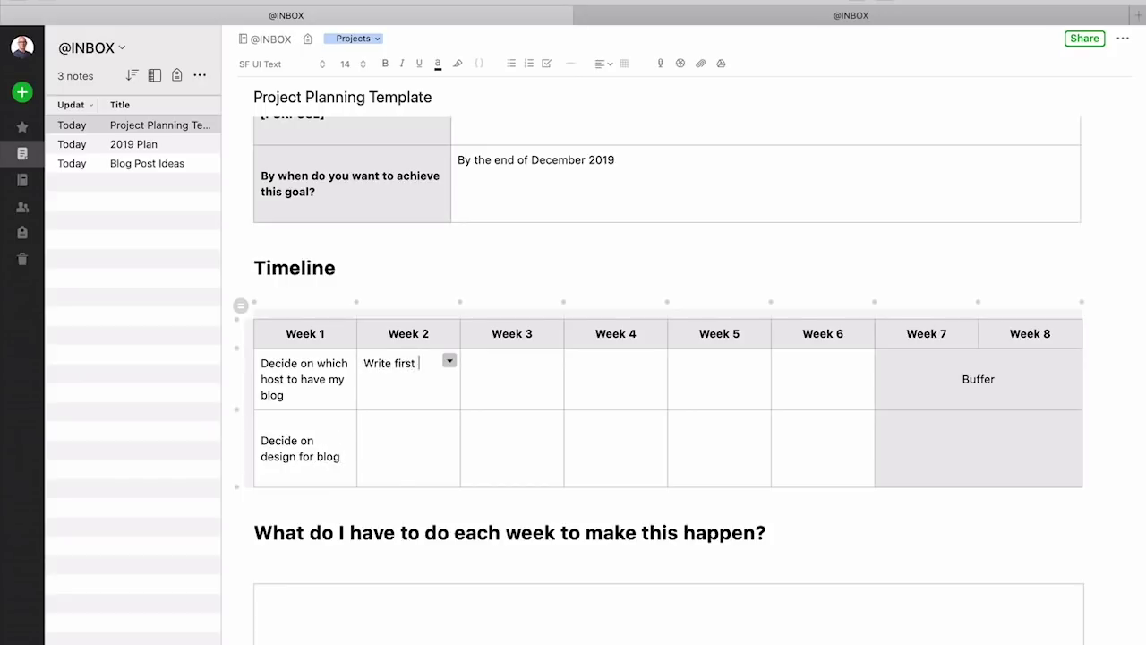
{"action": "type", "text": "blog post"}
{"action": "left_click", "coordinate": [408, 445]}
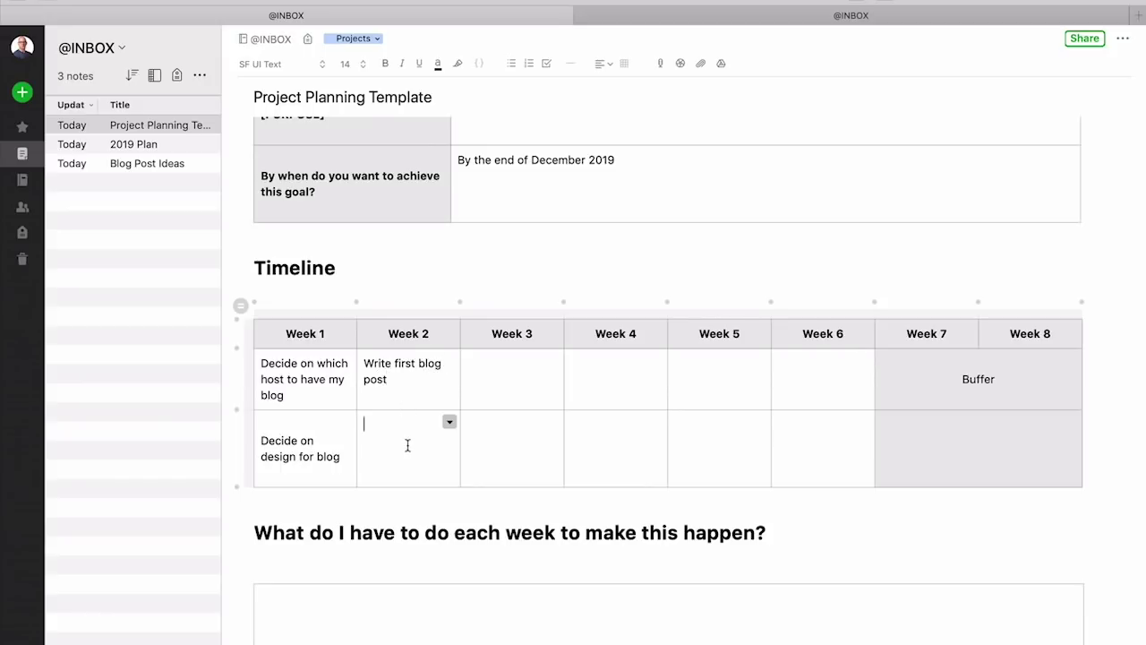
{"action": "type", "text": "Publish first blog"}
{"action": "left_click", "coordinate": [259, 363]}
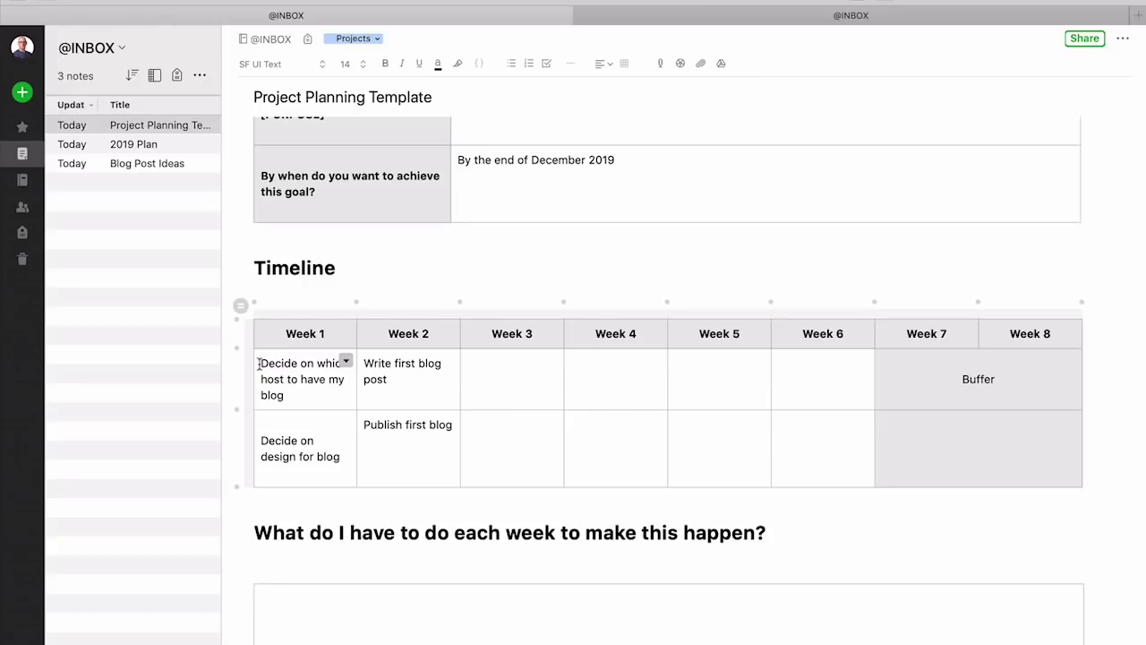
{"action": "left_click", "coordinate": [346, 363]}
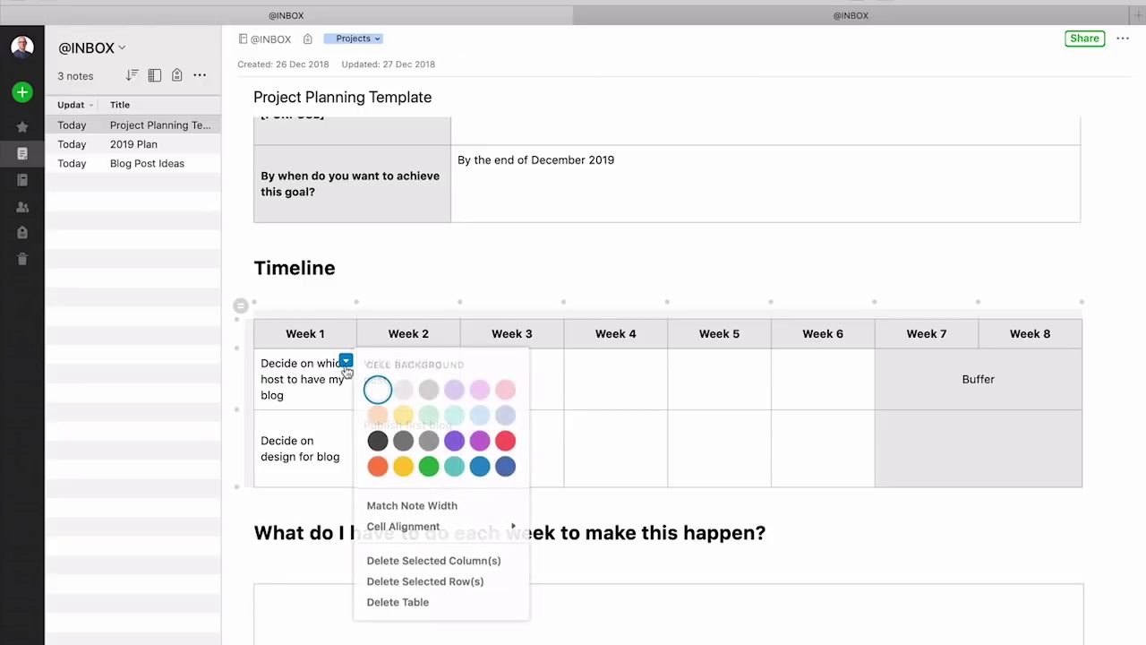
- Give the two Week 1 decision cells a light-yellow background and the Write/Publish cells pink
{"action": "left_click", "coordinate": [405, 414]}
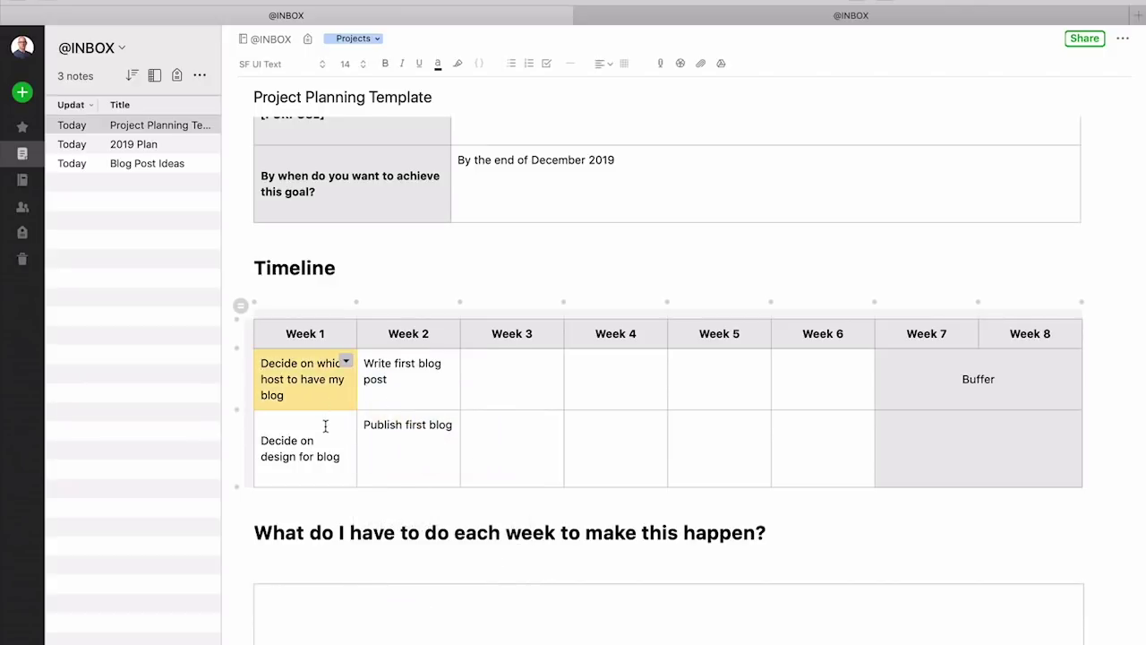
{"action": "left_click", "coordinate": [327, 425]}
{"action": "left_click", "coordinate": [345, 421]}
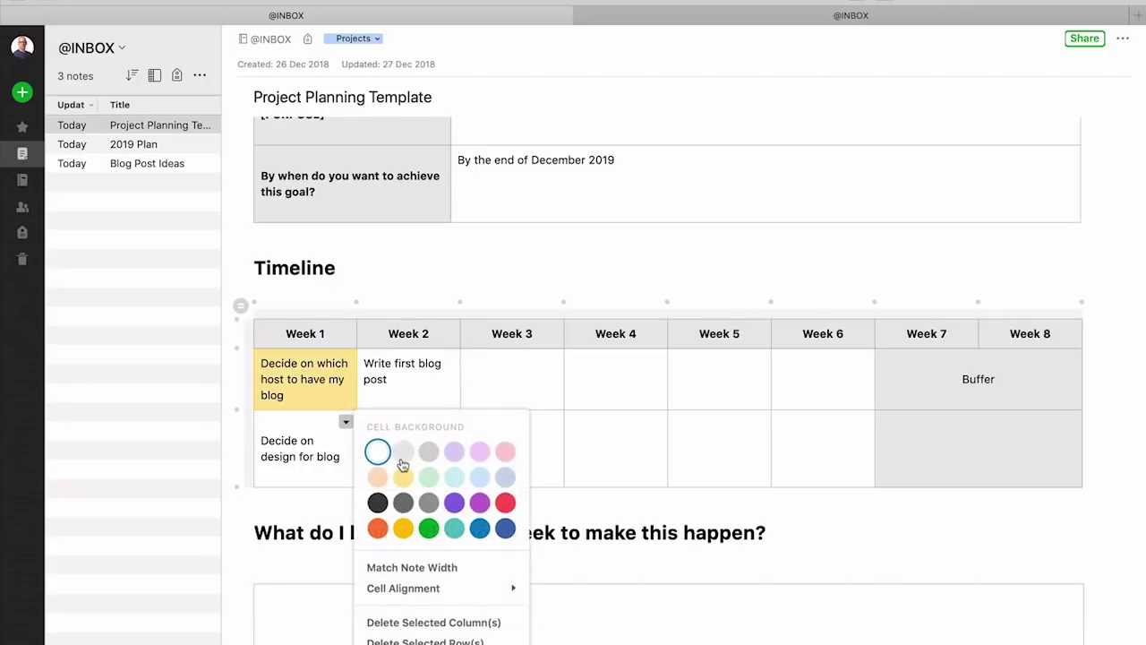
{"action": "left_click", "coordinate": [404, 476]}
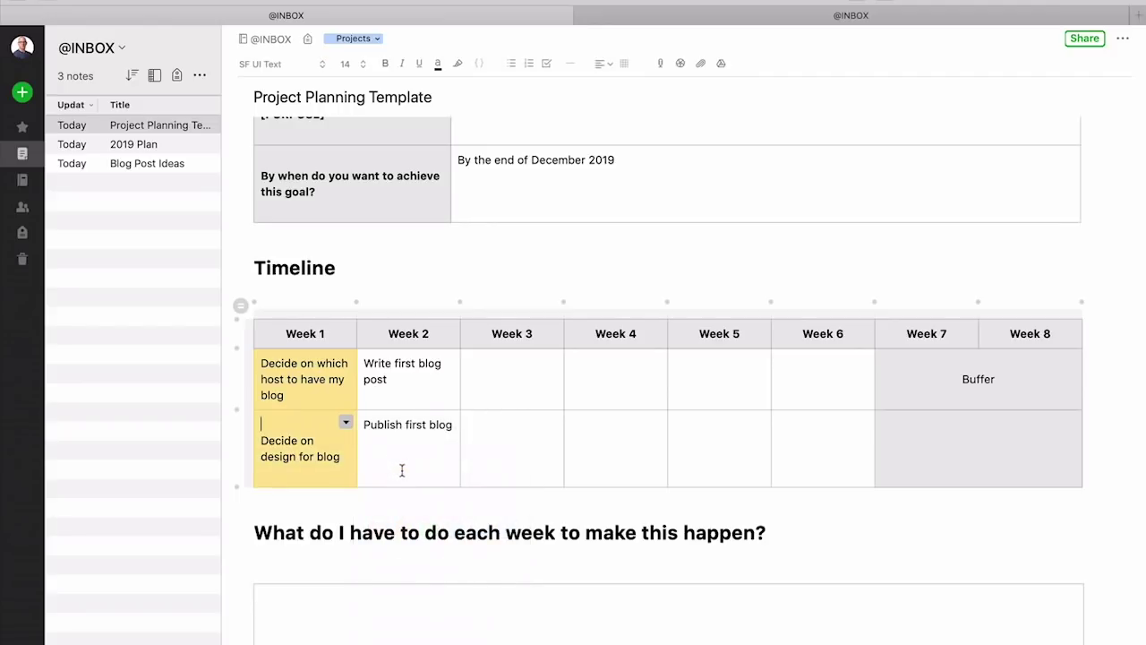
{"action": "left_click", "coordinate": [423, 377]}
{"action": "left_click", "coordinate": [450, 360]}
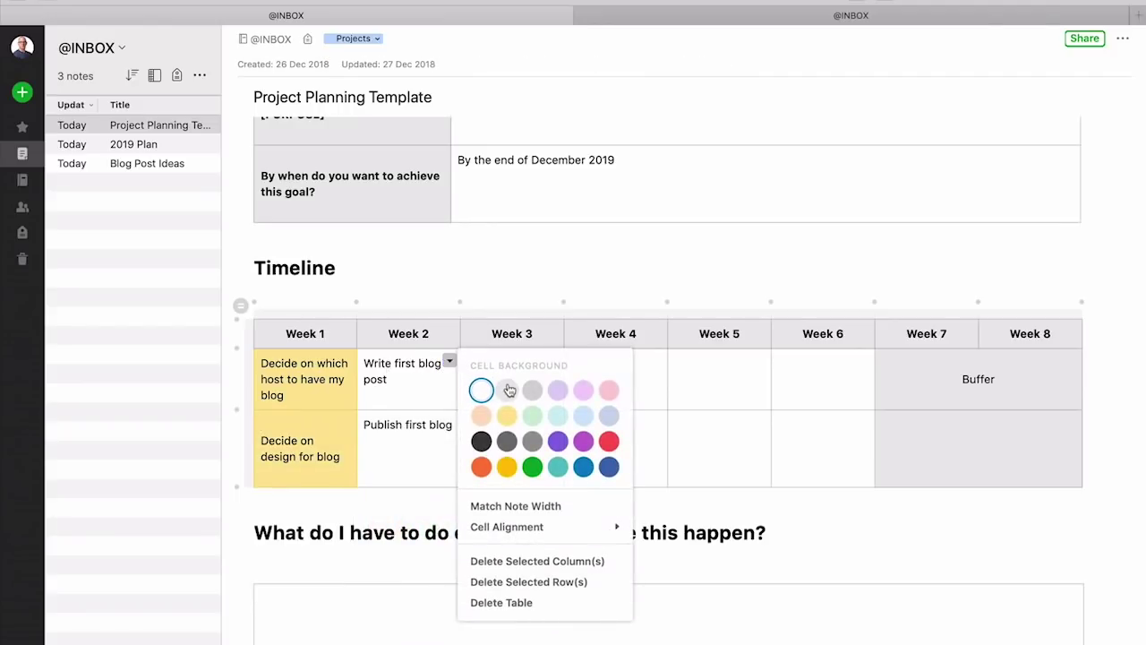
{"action": "left_click", "coordinate": [608, 387]}
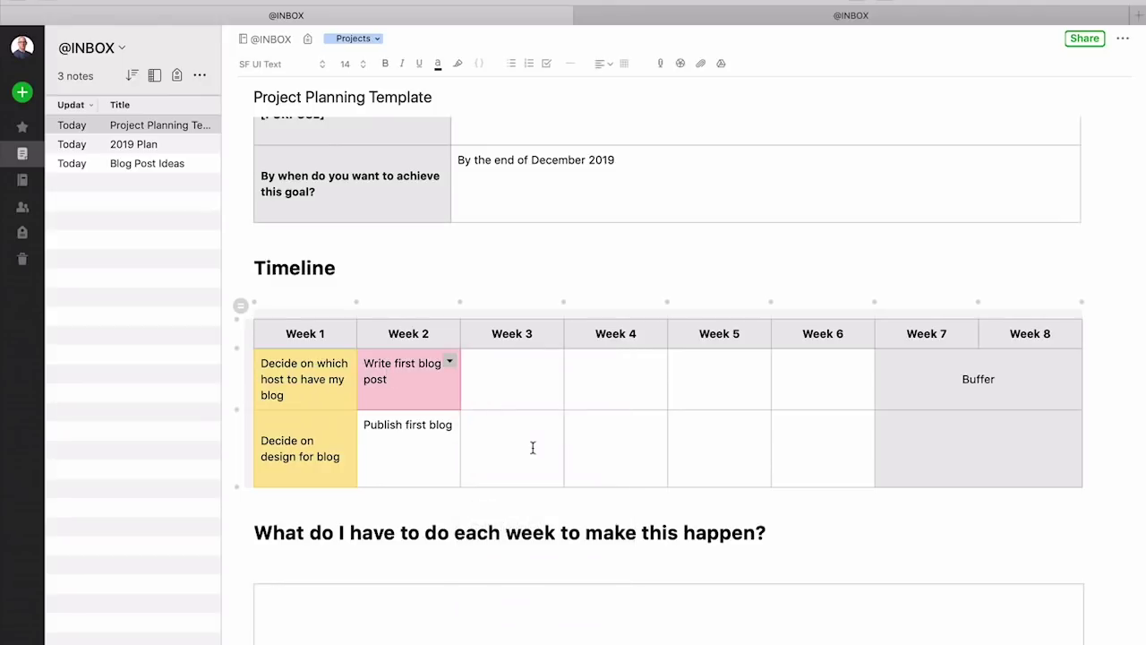
{"action": "left_click", "coordinate": [448, 424]}
{"action": "left_click", "coordinate": [608, 449]}
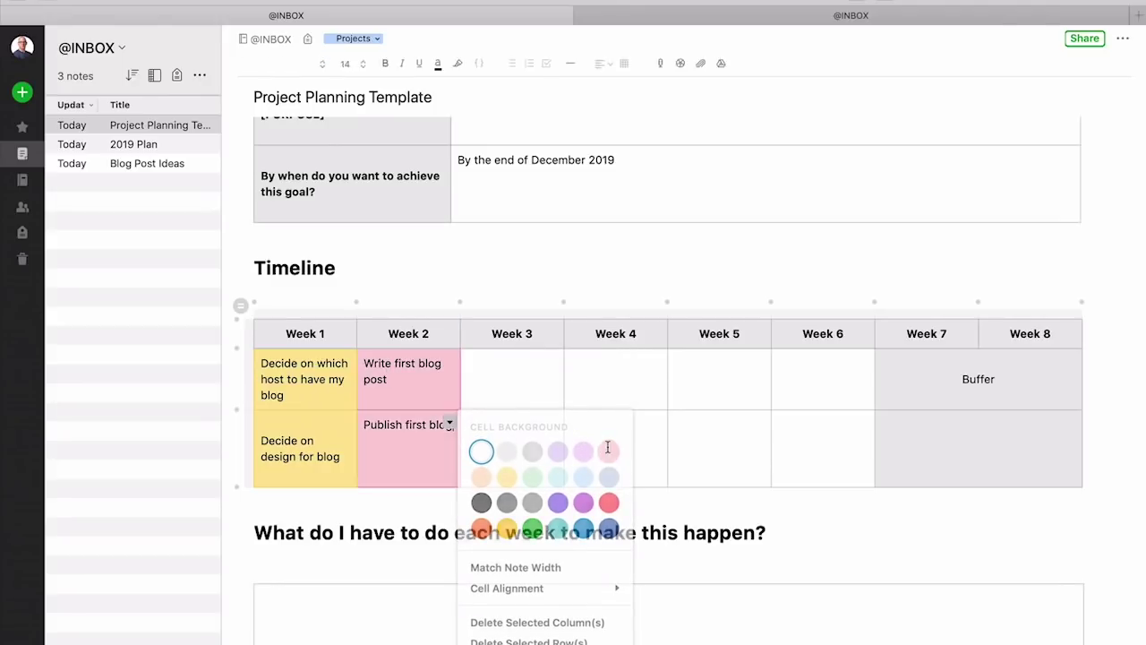
{"action": "left_click", "coordinate": [816, 522]}
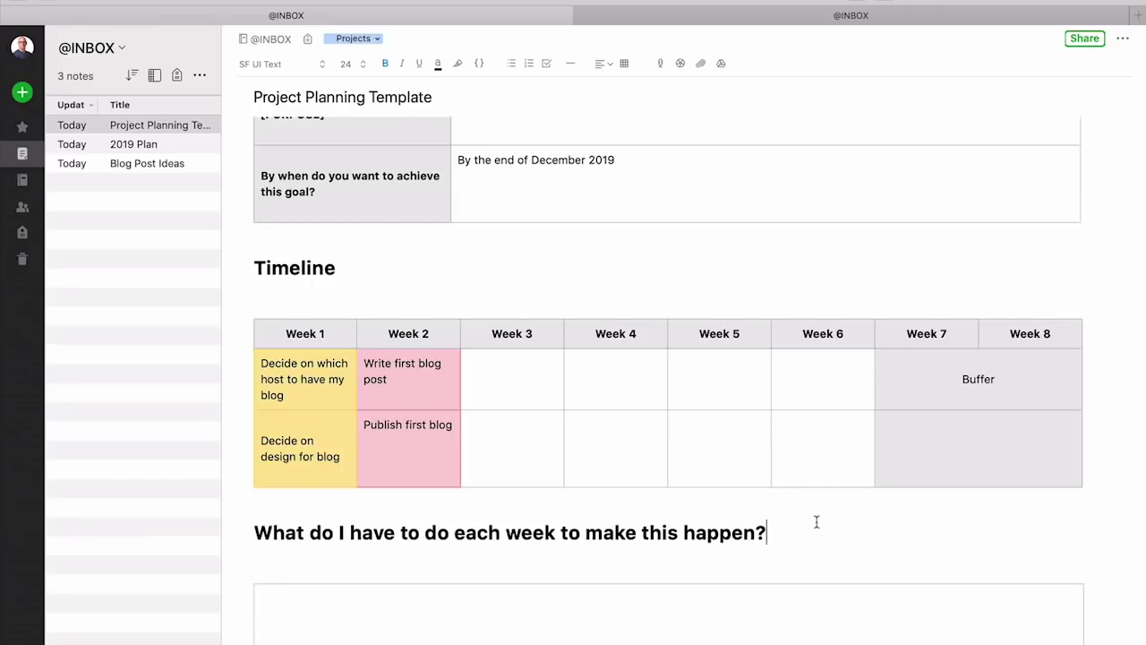
- Answer the weekly-tasks question with 'Write a blog post'
{"action": "scroll", "coordinate": [814, 515], "scroll_direction": "up", "scroll_amount": 3}
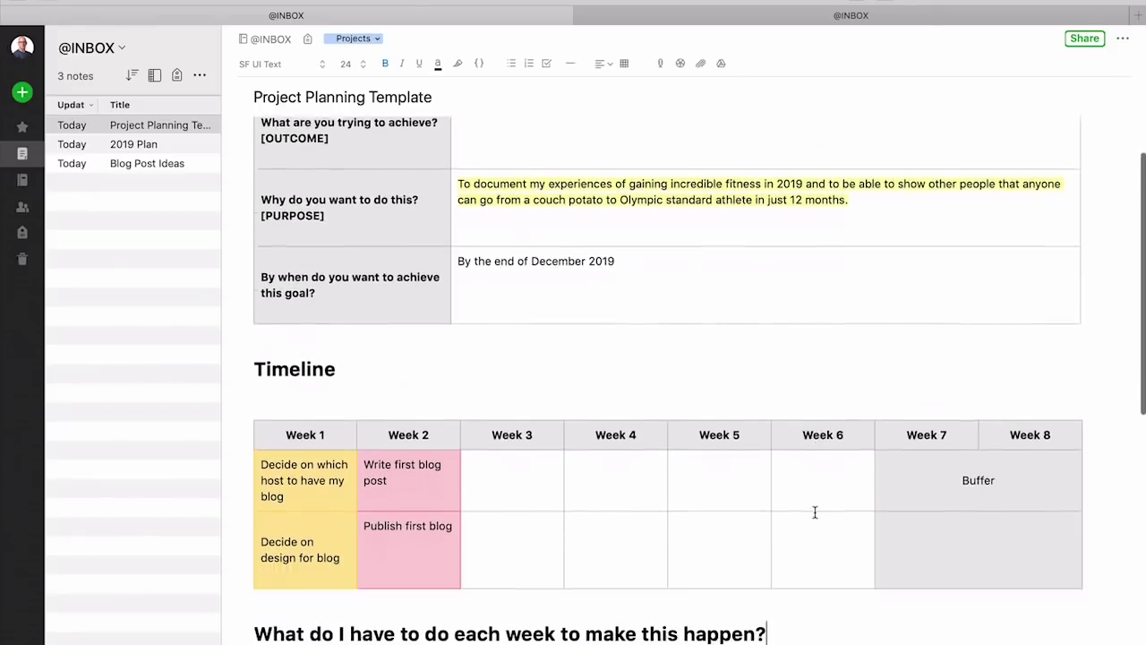
{"action": "scroll", "coordinate": [815, 512], "scroll_direction": "down", "scroll_amount": 10}
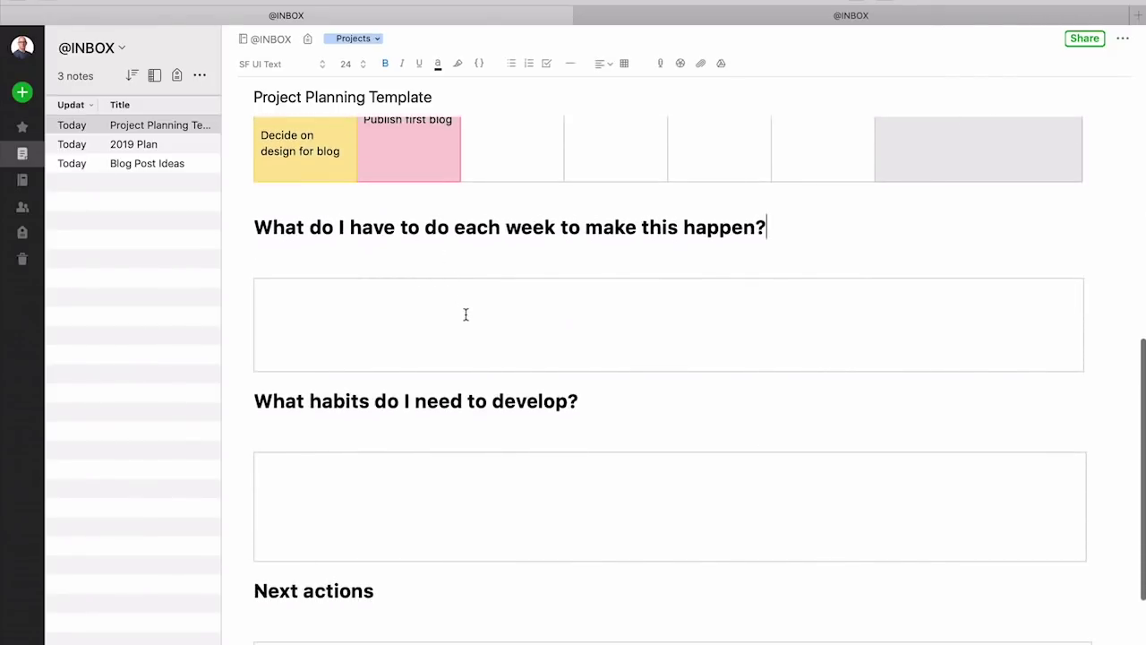
{"action": "left_click", "coordinate": [465, 314]}
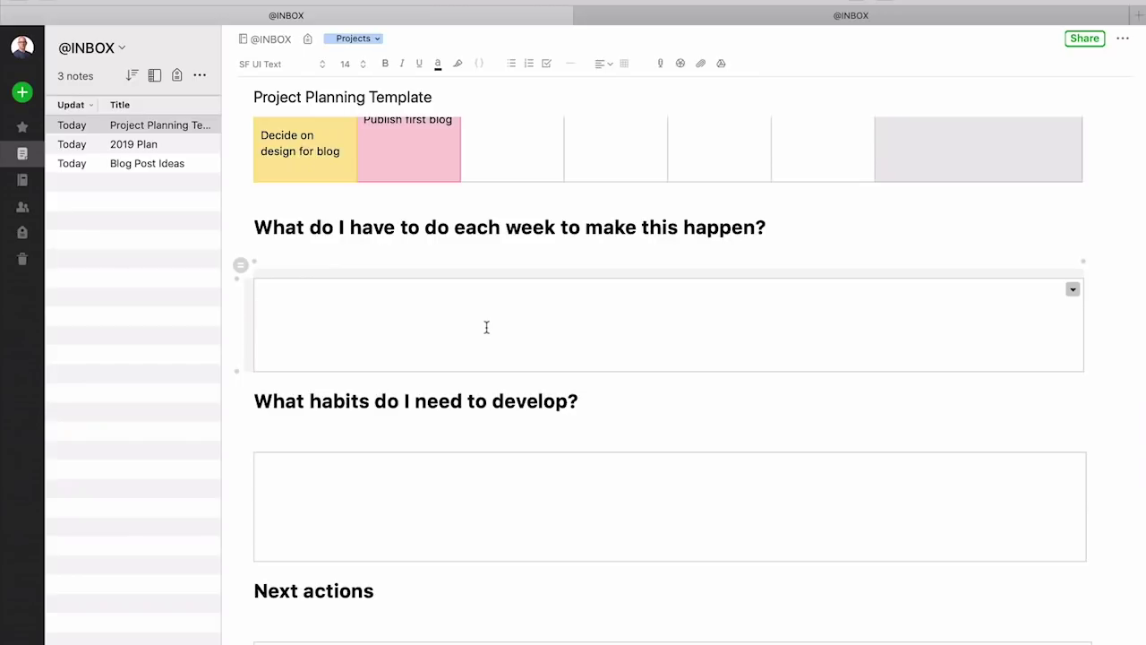
{"action": "type", "text": "Write a blog post"}
- Fill the habits box with 'Regular habit for writing each week'
{"action": "left_click", "coordinate": [482, 513]}
{"action": "type", "text": "Regual"}
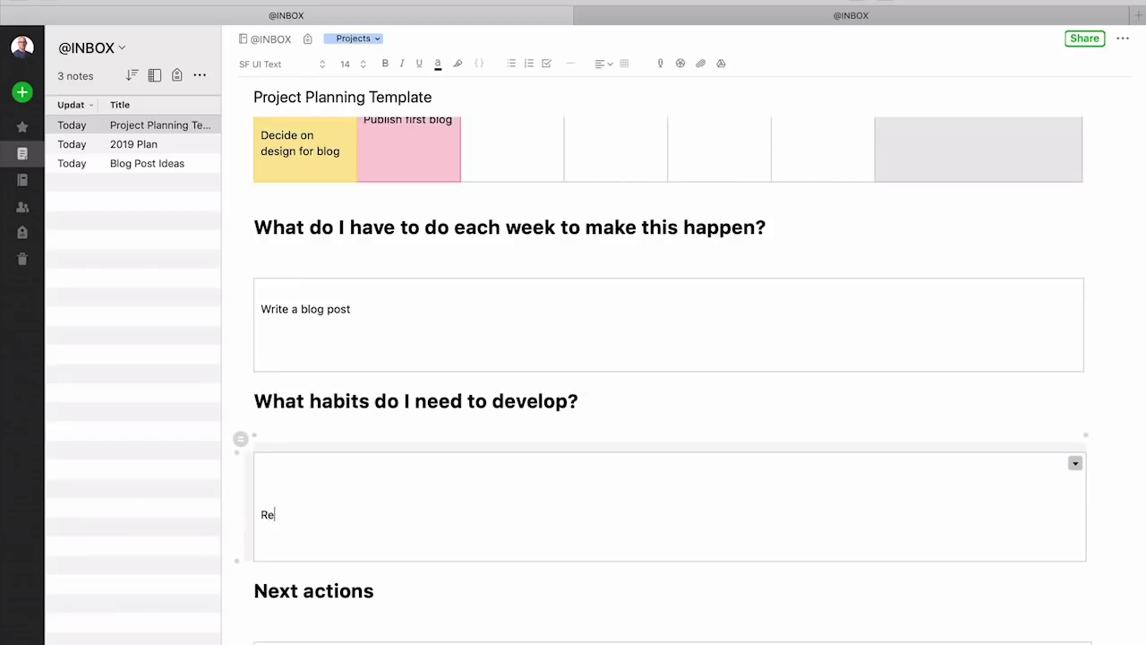
{"action": "key", "text": "BackSpace"}
{"action": "key", "text": "BackSpace"}
{"action": "type", "text": "lar habit for writing each wee"}
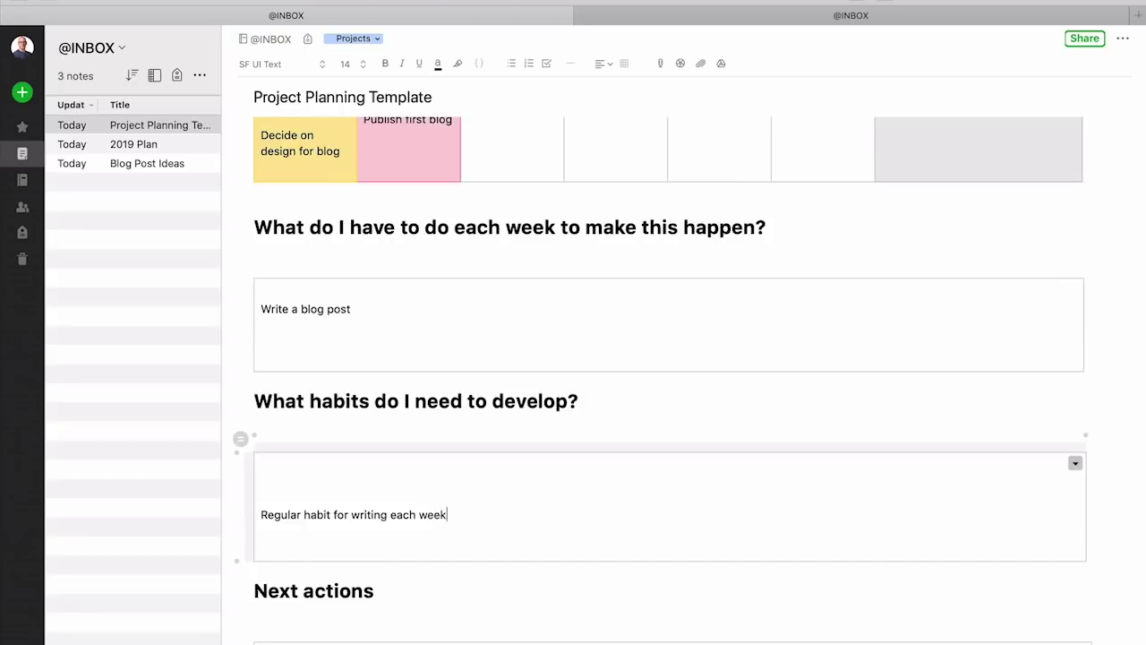
{"action": "type", "text": "k"}
{"action": "scroll", "coordinate": [527, 548], "scroll_direction": "down", "scroll_amount": 3}
{"action": "left_click", "coordinate": [496, 582]}
- Turn the Next actions box into a checklist: 'Decide on host for blog', 'Decide on layout and design'
{"action": "scroll", "coordinate": [496, 582], "scroll_direction": "down", "scroll_amount": 2}
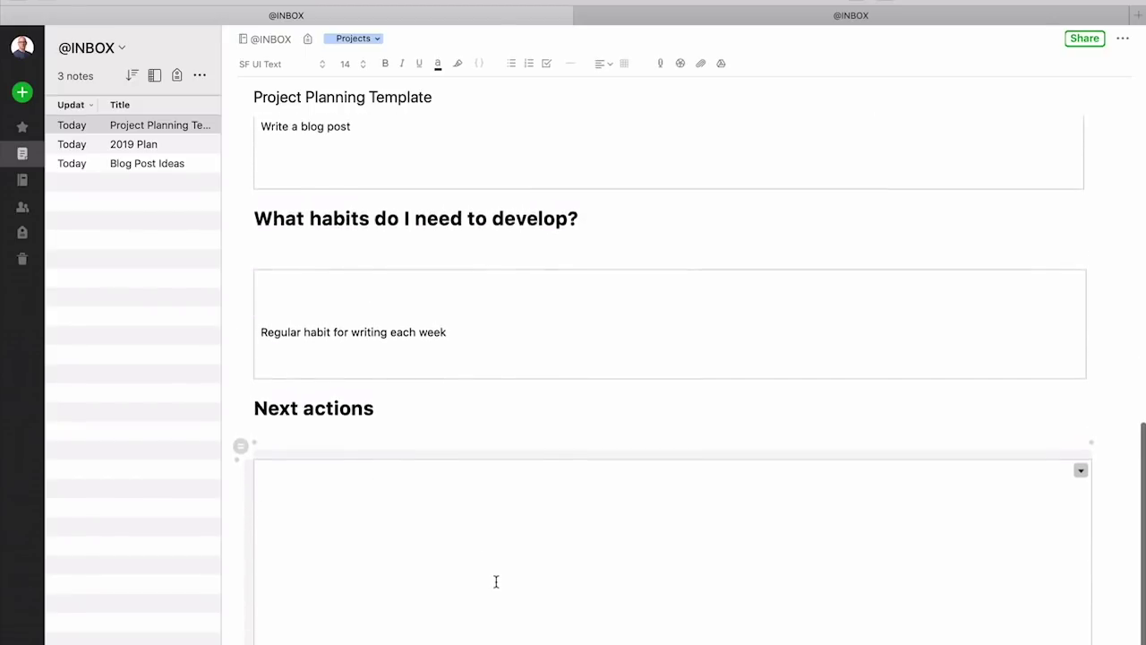
{"action": "scroll", "coordinate": [496, 582], "scroll_direction": "down", "scroll_amount": 1}
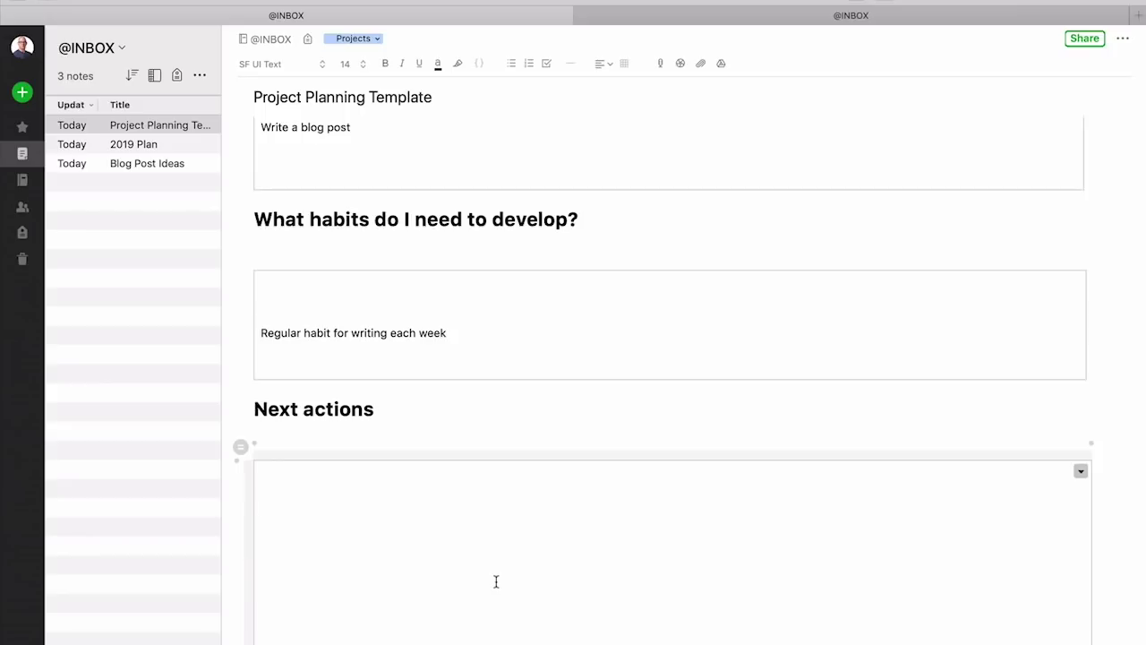
{"action": "left_click", "coordinate": [547, 65]}
{"action": "scroll", "coordinate": [573, 396], "scroll_direction": "up", "scroll_amount": 10}
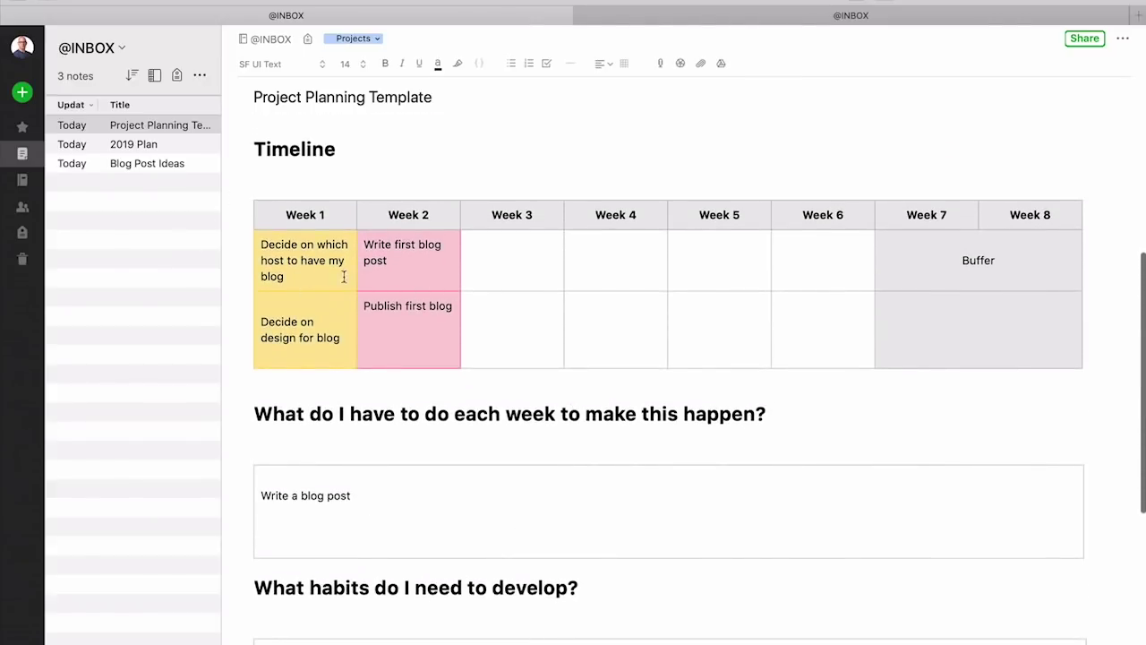
{"action": "scroll", "coordinate": [336, 278], "scroll_direction": "down", "scroll_amount": 10}
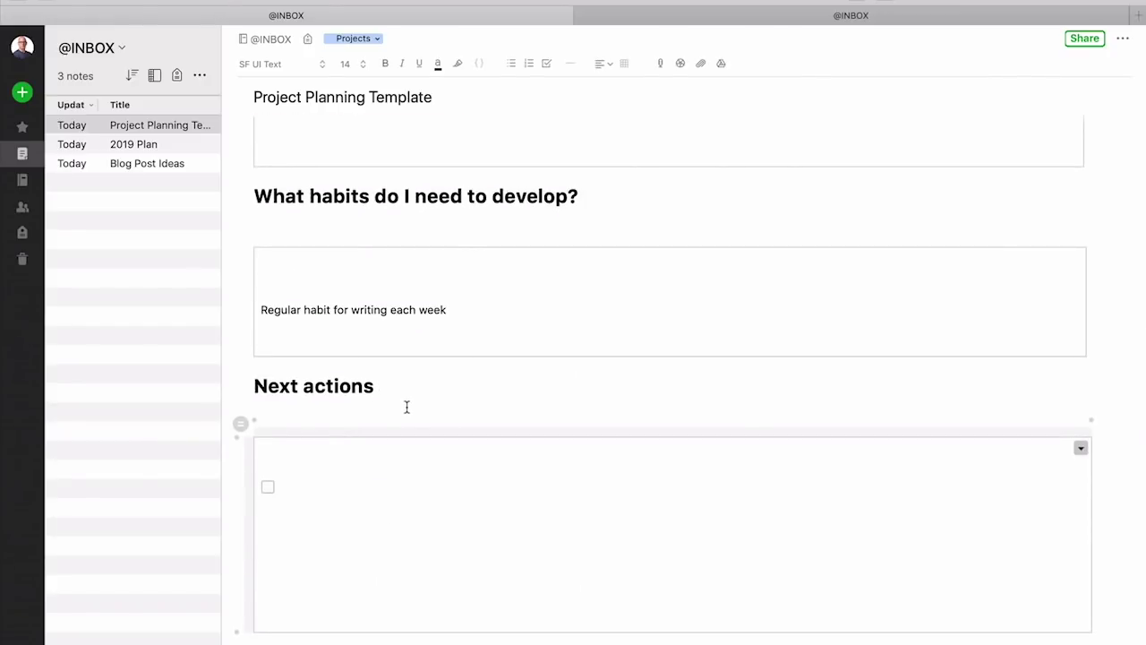
{"action": "type", "text": "Decide on host for blog"}
{"action": "key", "text": "Return"}
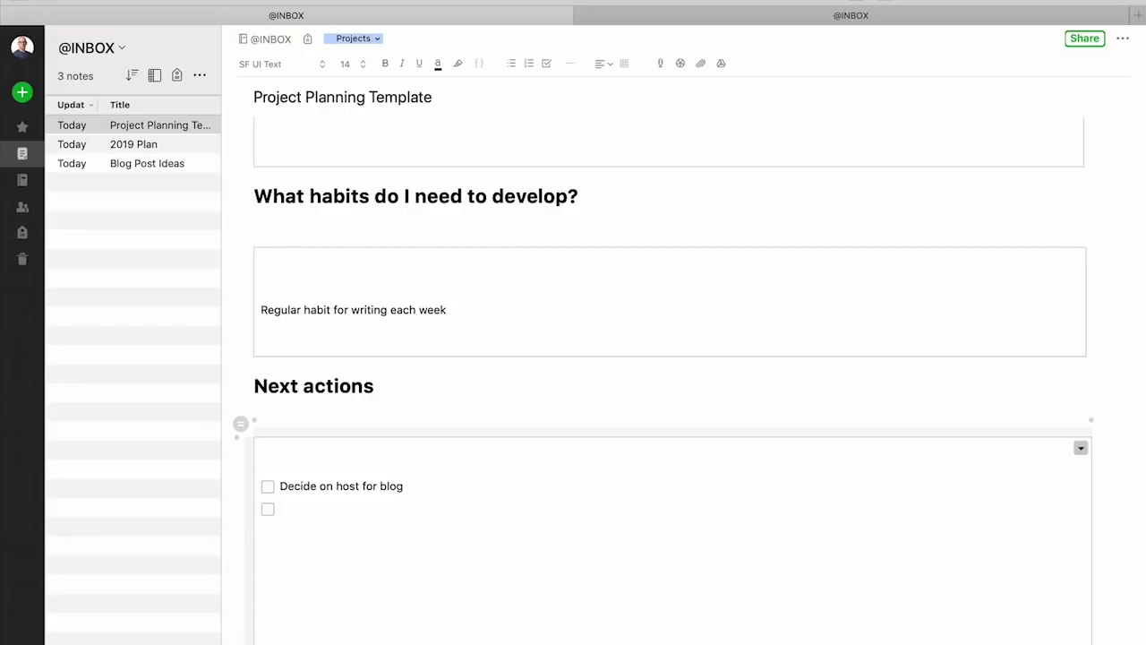
{"action": "type", "text": "Decide on layout and "}
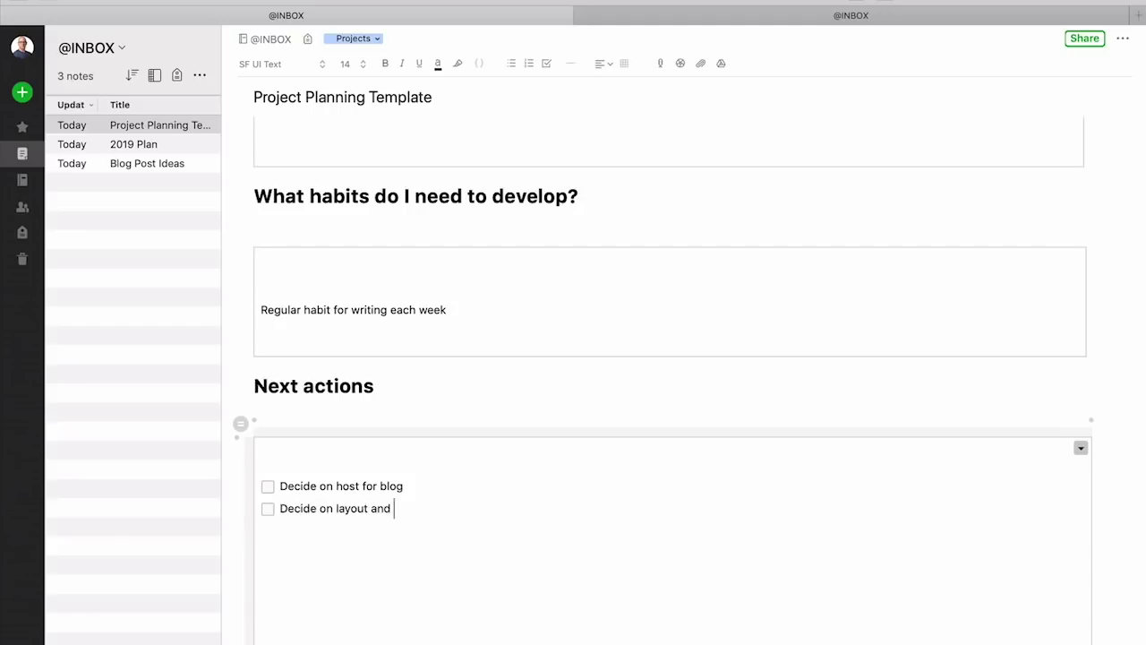
{"action": "type", "text": "design"}
- Tick and then untick both Next actions checklist items
{"action": "left_click", "coordinate": [268, 487]}
{"action": "left_click", "coordinate": [269, 509]}
{"action": "left_click", "coordinate": [268, 486]}
{"action": "left_click", "coordinate": [269, 509]}
{"action": "scroll", "coordinate": [365, 260], "scroll_direction": "up", "scroll_amount": 5}
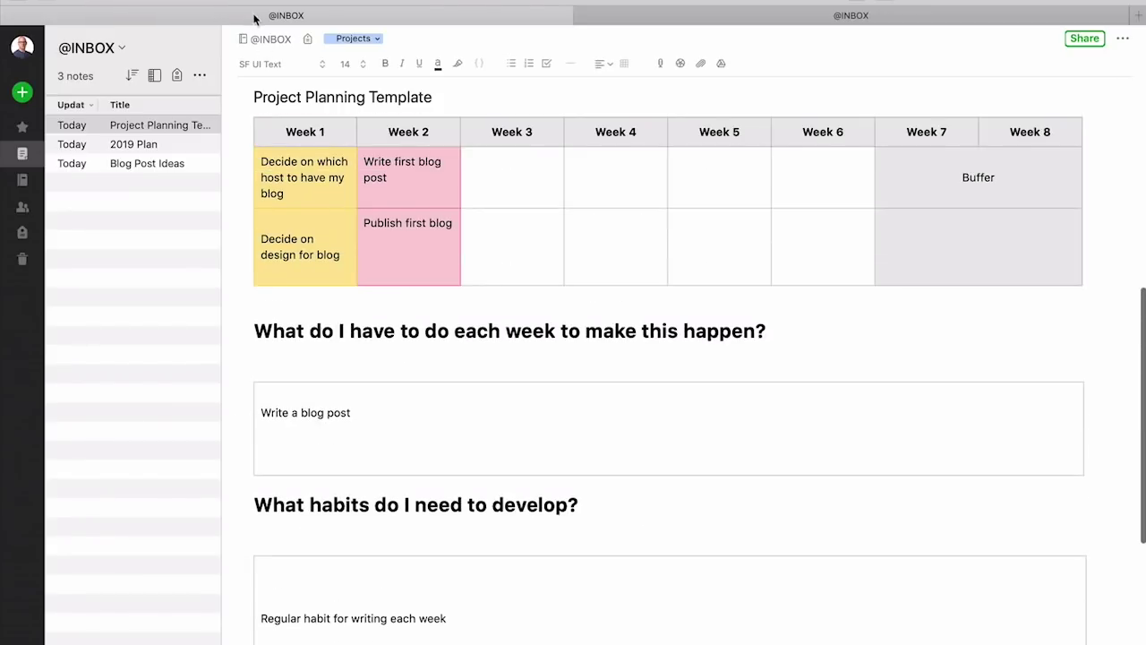
{"action": "left_click", "coordinate": [243, 39]}
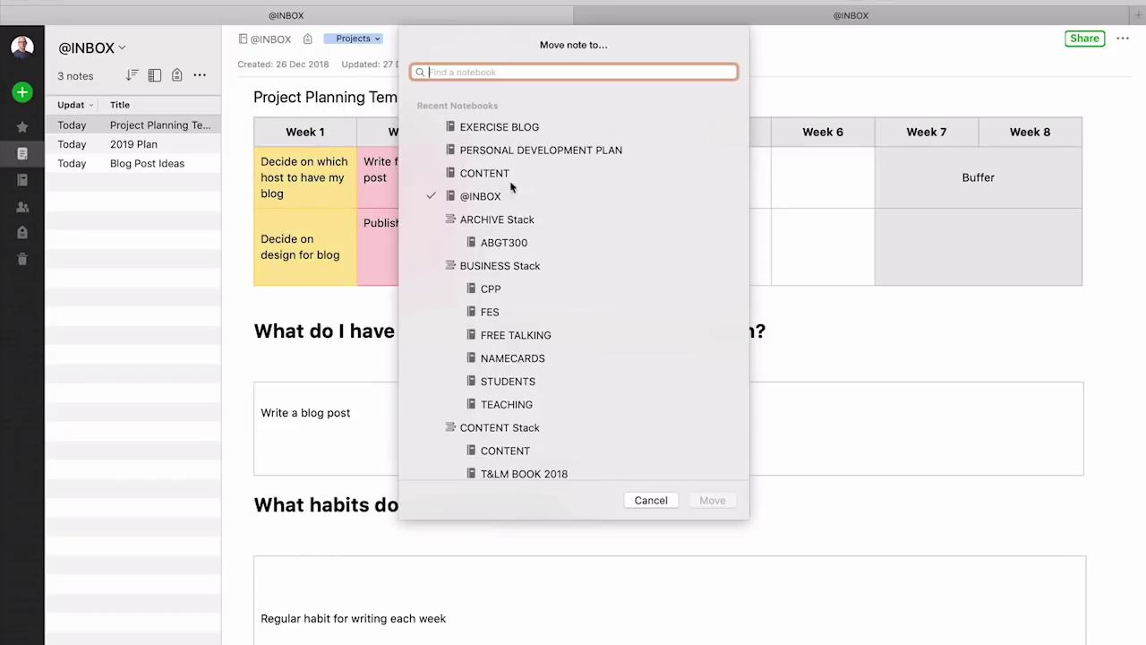
{"action": "scroll", "coordinate": [562, 252], "scroll_direction": "down", "scroll_amount": 1}
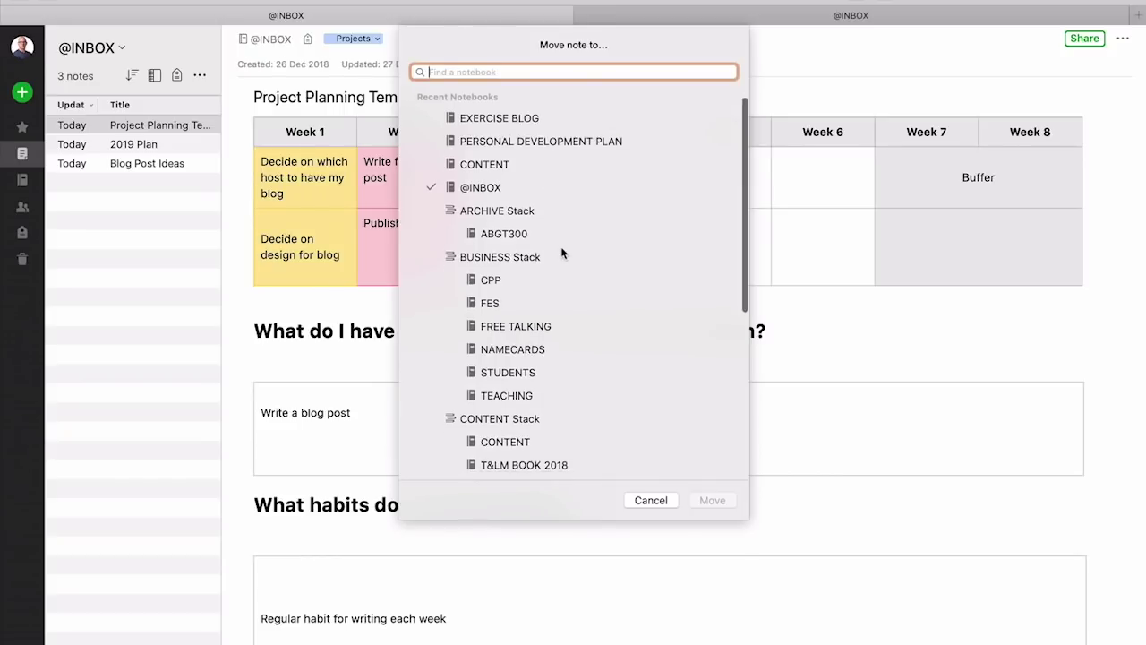
{"action": "scroll", "coordinate": [562, 252], "scroll_direction": "down", "scroll_amount": 6}
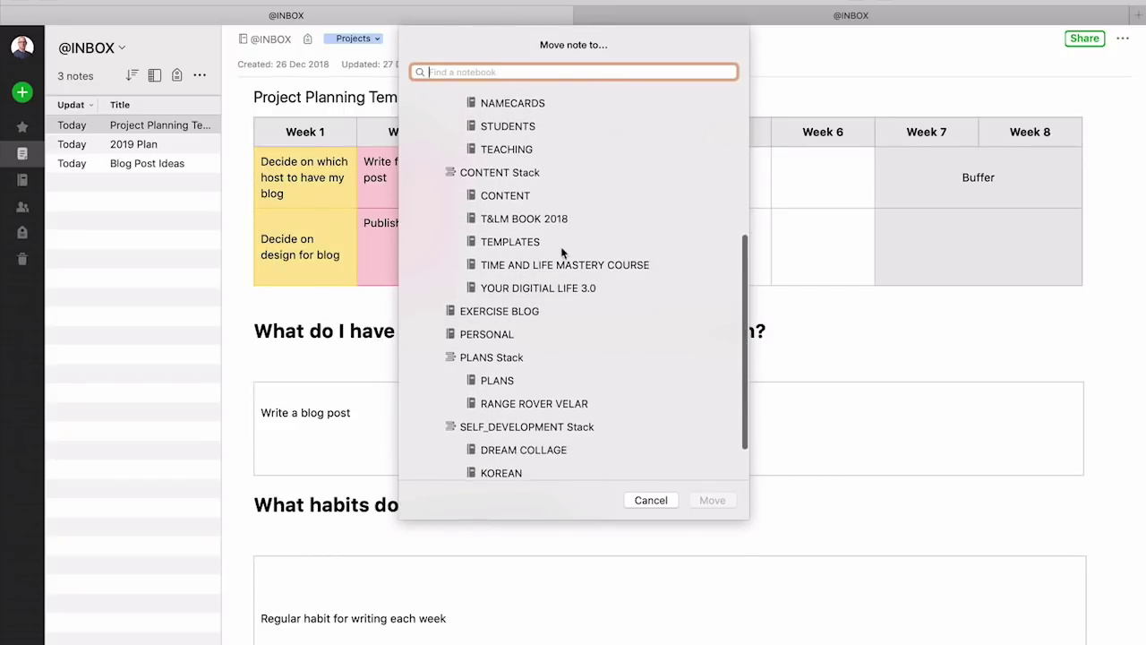
{"action": "left_click", "coordinate": [512, 309]}
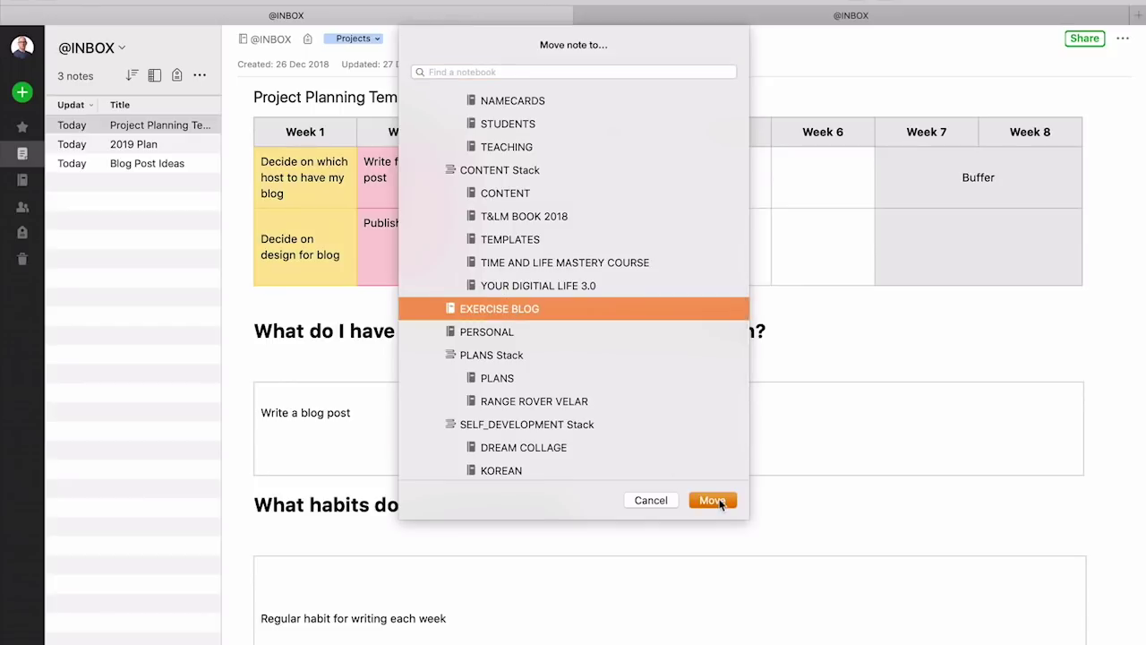
{"action": "left_click", "coordinate": [713, 500]}
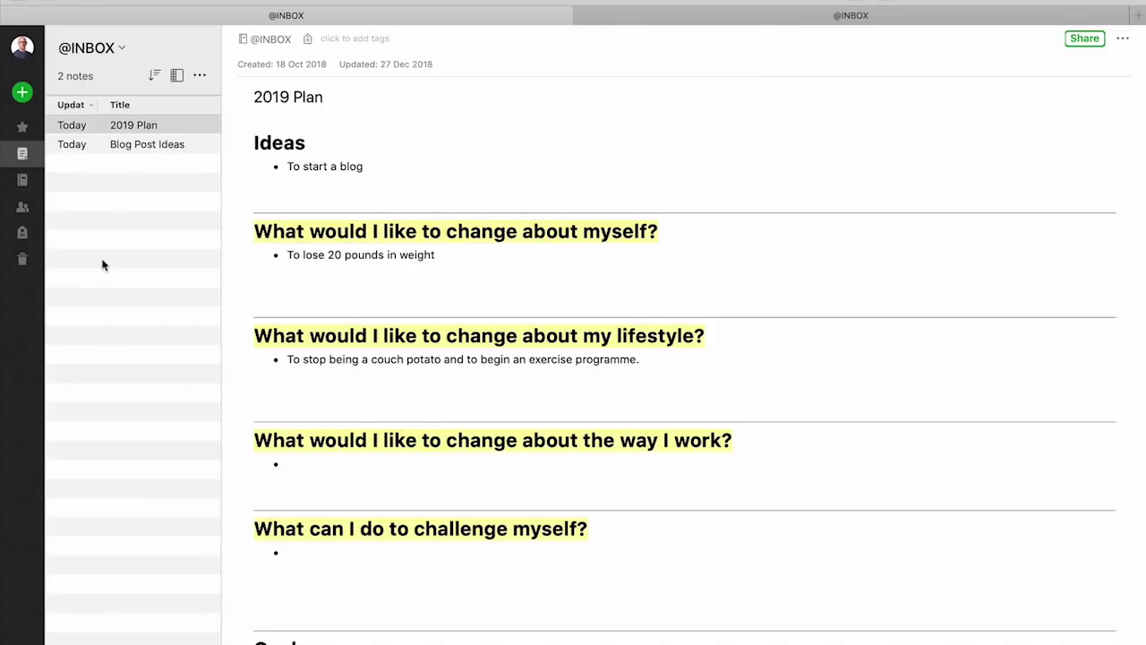
{"action": "left_click", "coordinate": [155, 143]}
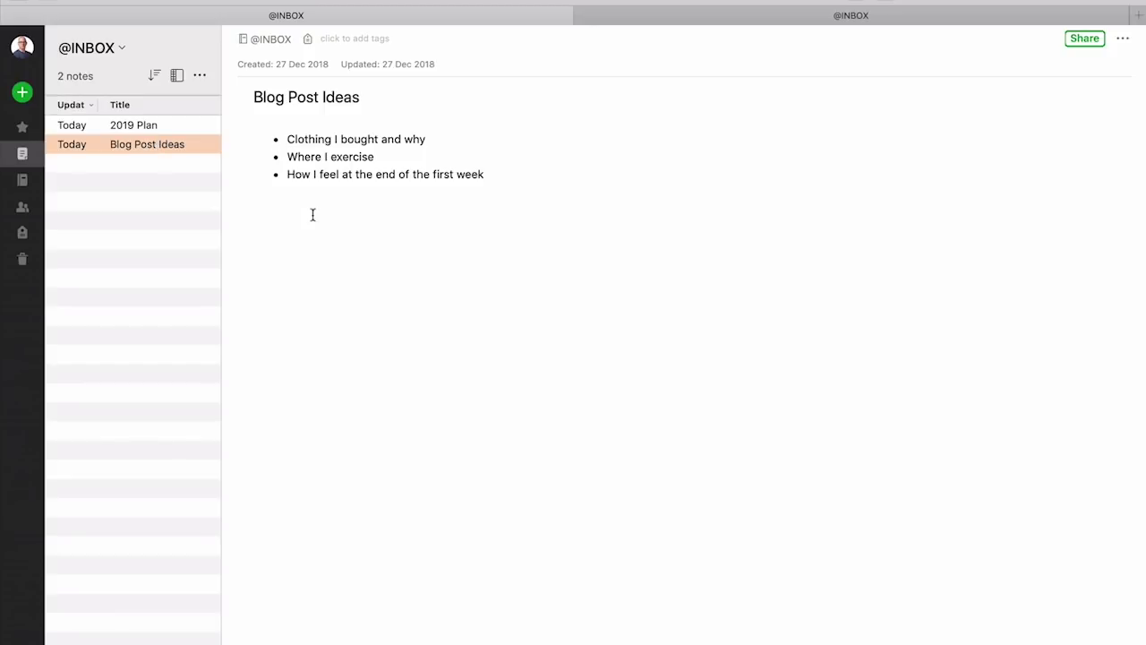
{"action": "left_click", "coordinate": [270, 40]}
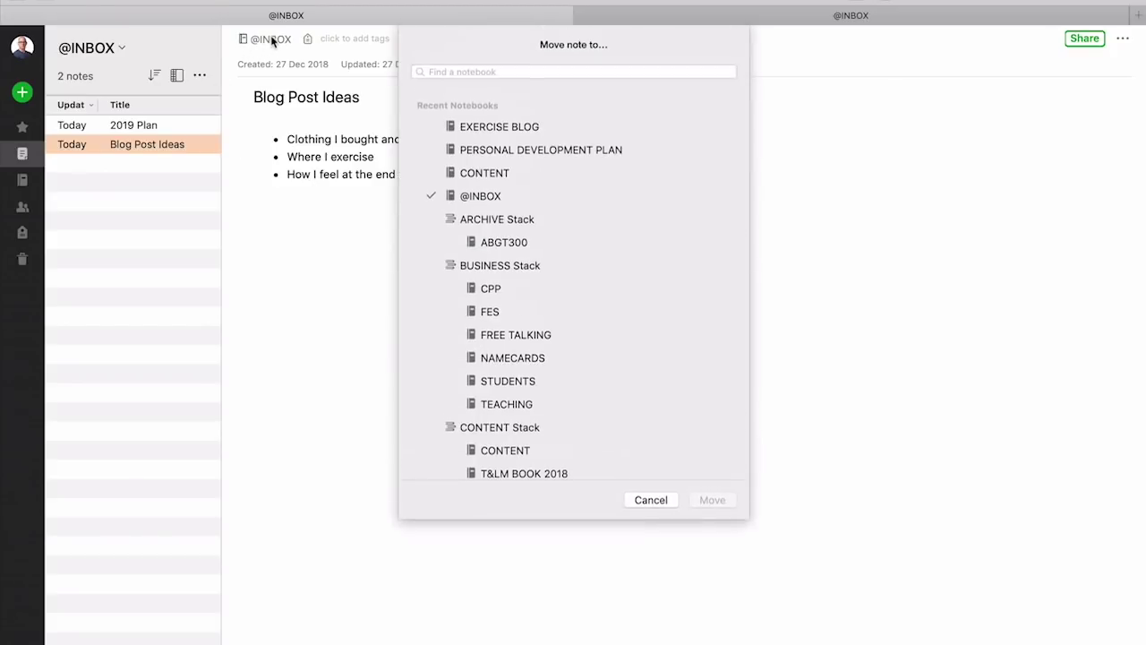
{"action": "scroll", "coordinate": [569, 433], "scroll_direction": "down", "scroll_amount": 2}
{"action": "scroll", "coordinate": [537, 366], "scroll_direction": "down", "scroll_amount": 3}
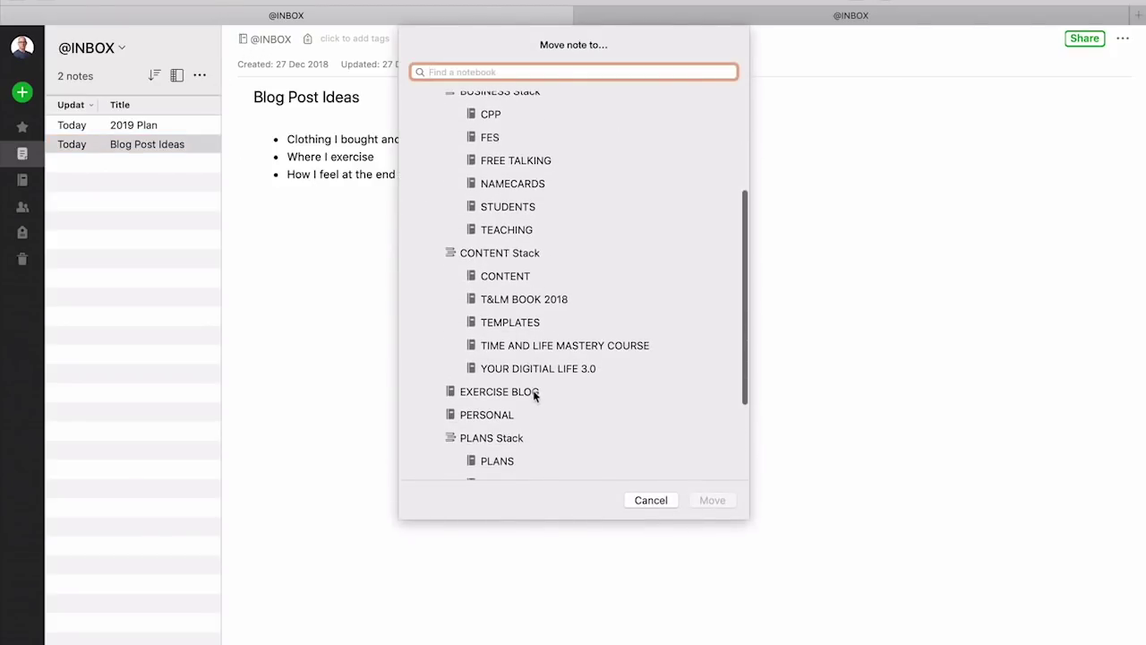
{"action": "scroll", "coordinate": [535, 394], "scroll_direction": "down", "scroll_amount": 3}
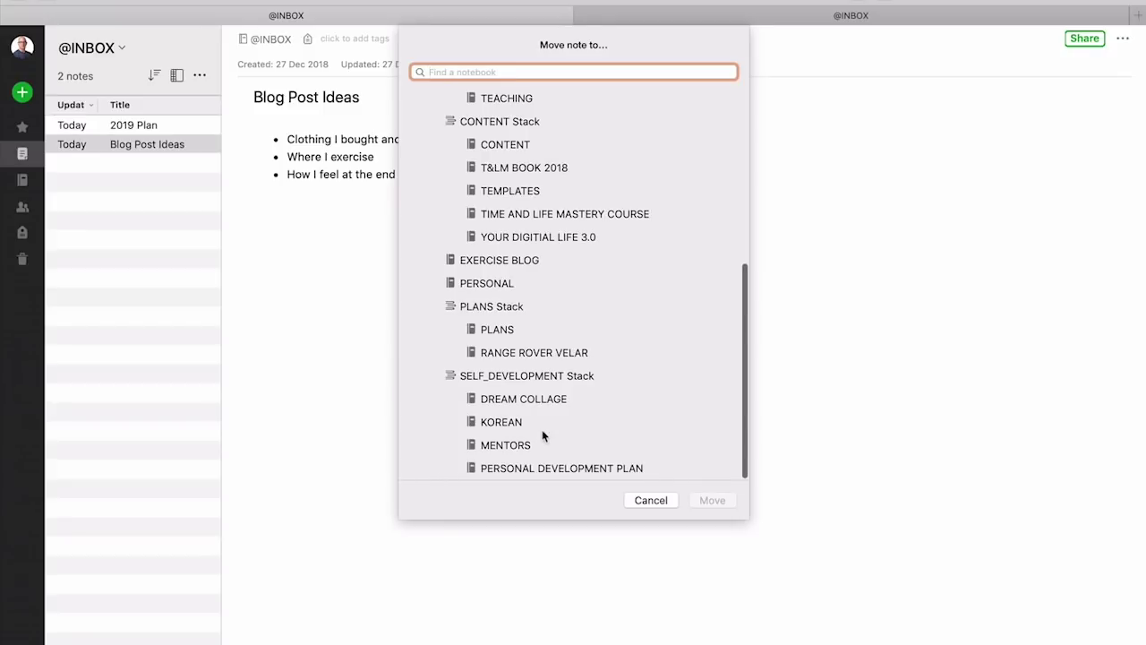
{"action": "scroll", "coordinate": [540, 421], "scroll_direction": "up", "scroll_amount": 10}
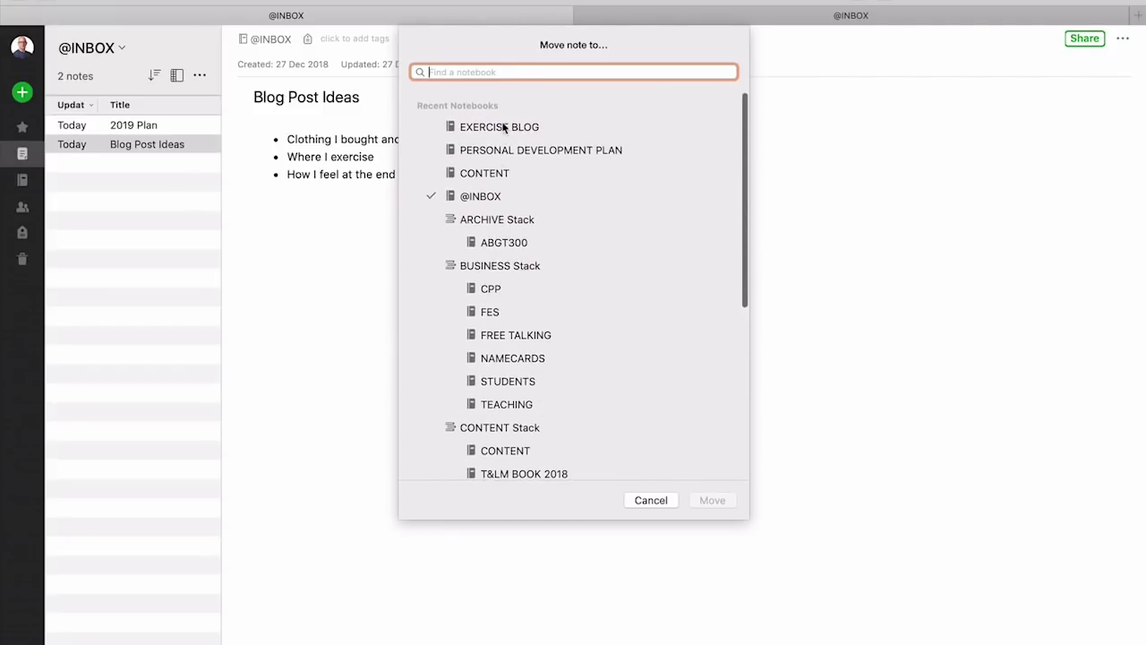
{"action": "left_click", "coordinate": [470, 127]}
{"action": "left_click", "coordinate": [717, 501]}
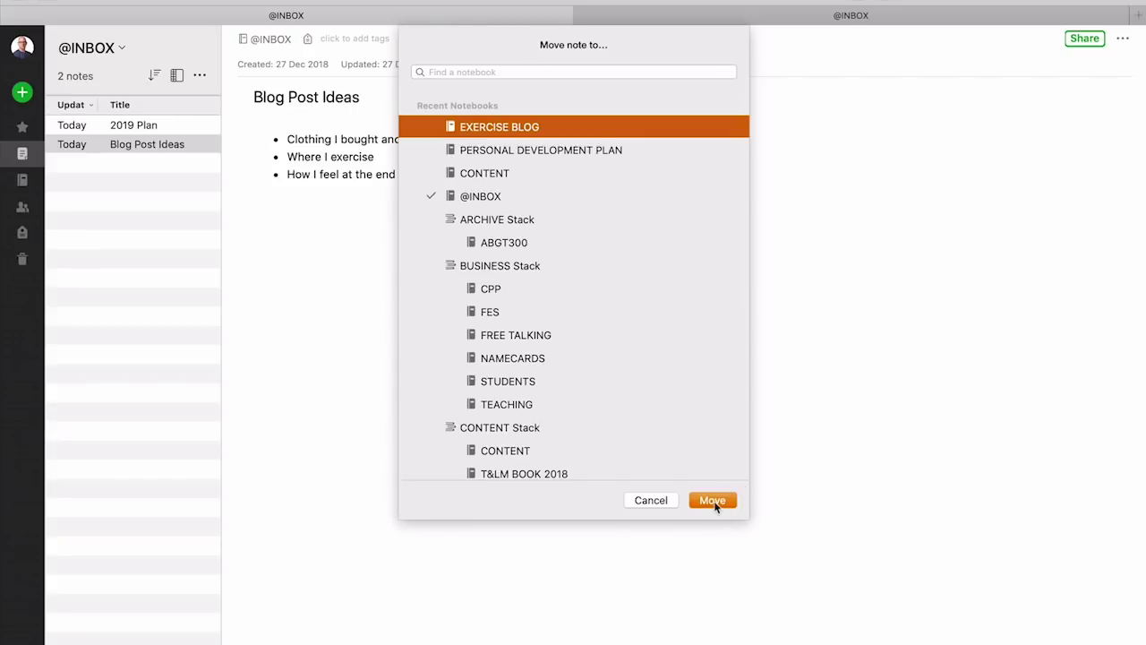
{"action": "left_click", "coordinate": [25, 180]}
- Open EXERCISE BLOG and add a reminder to the Project Planning Template note
{"action": "left_click", "coordinate": [311, 315]}
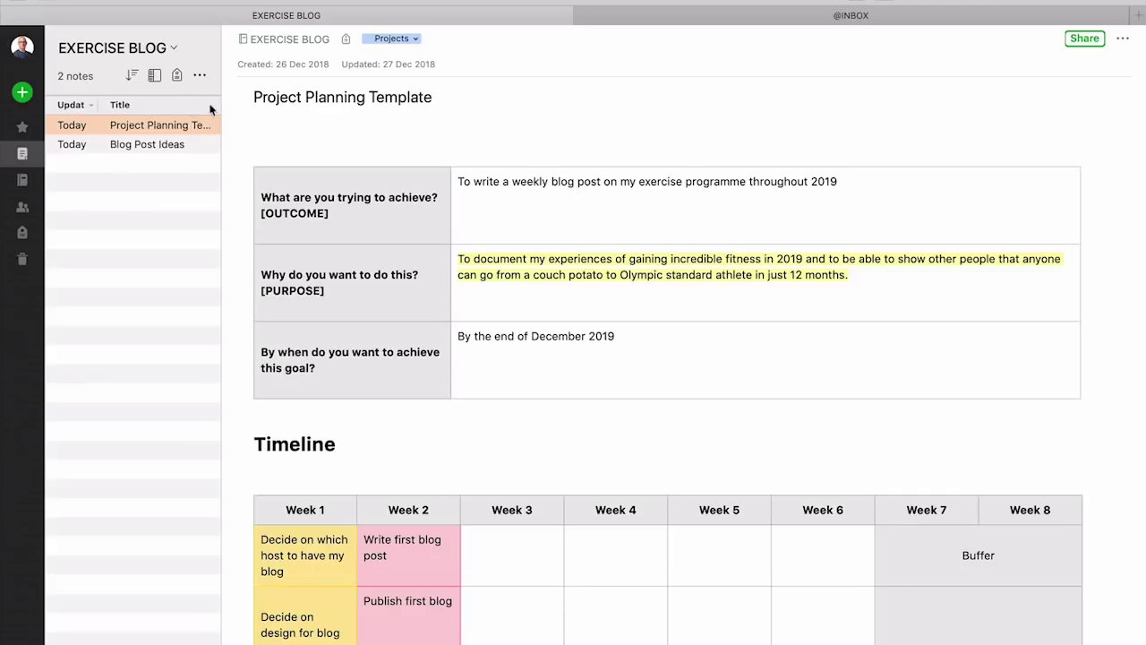
{"action": "left_click", "coordinate": [1122, 39]}
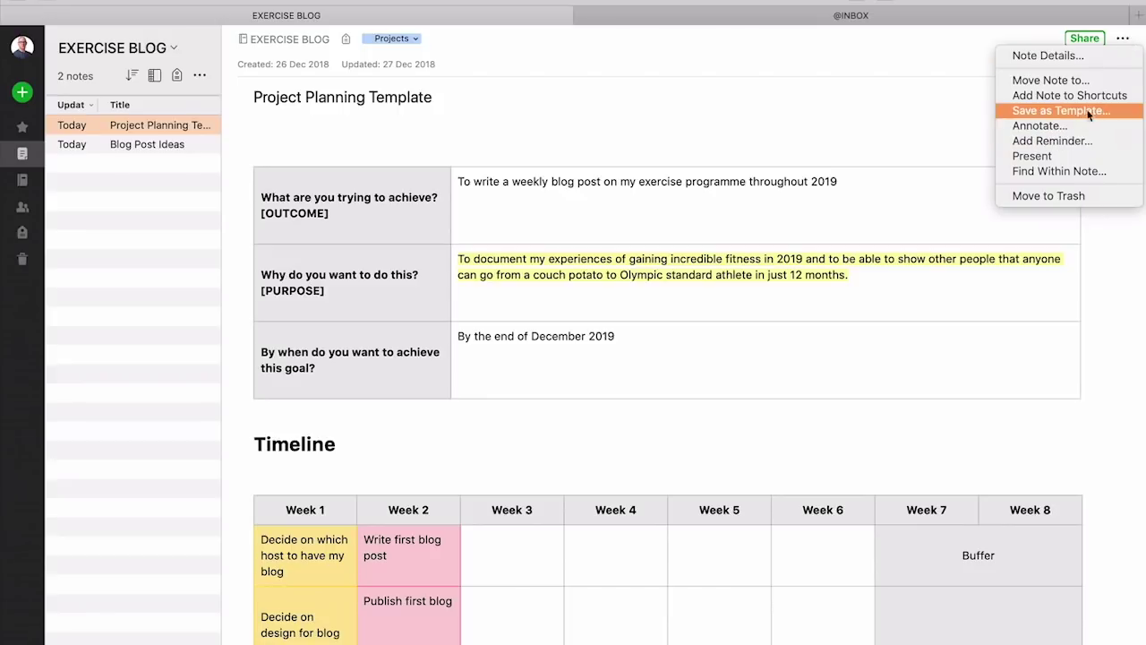
{"action": "left_click", "coordinate": [1065, 142]}
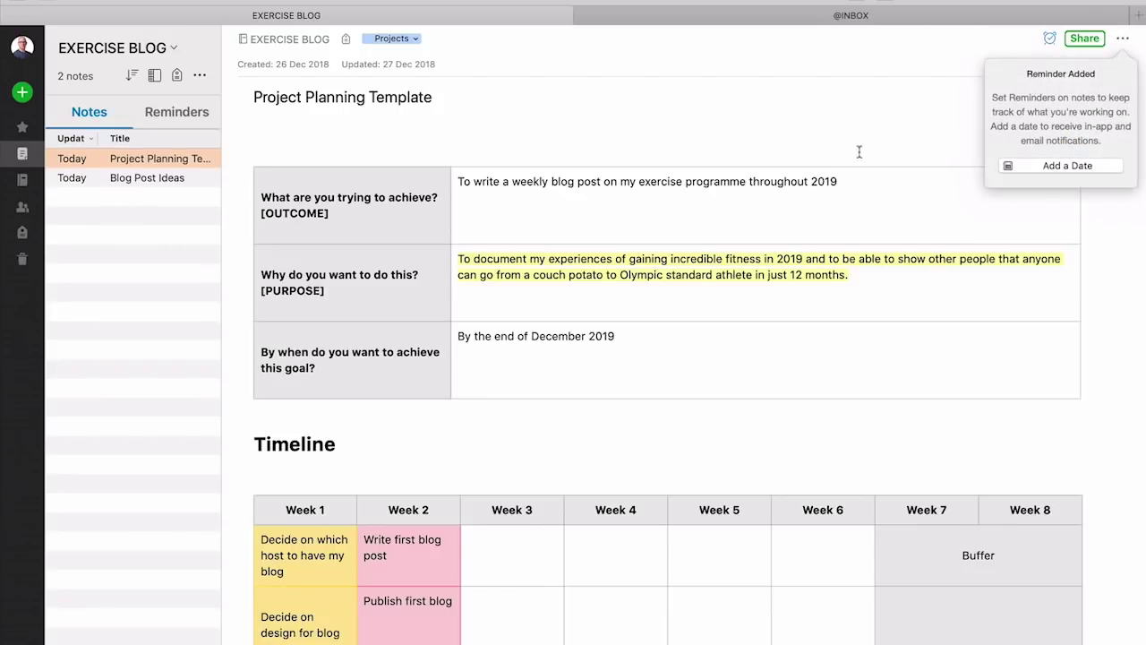
- Date the Project Planning Template reminder for Tomorrow and give Blog Post Ideas a Tomorrow reminder too
{"action": "left_click", "coordinate": [1066, 167]}
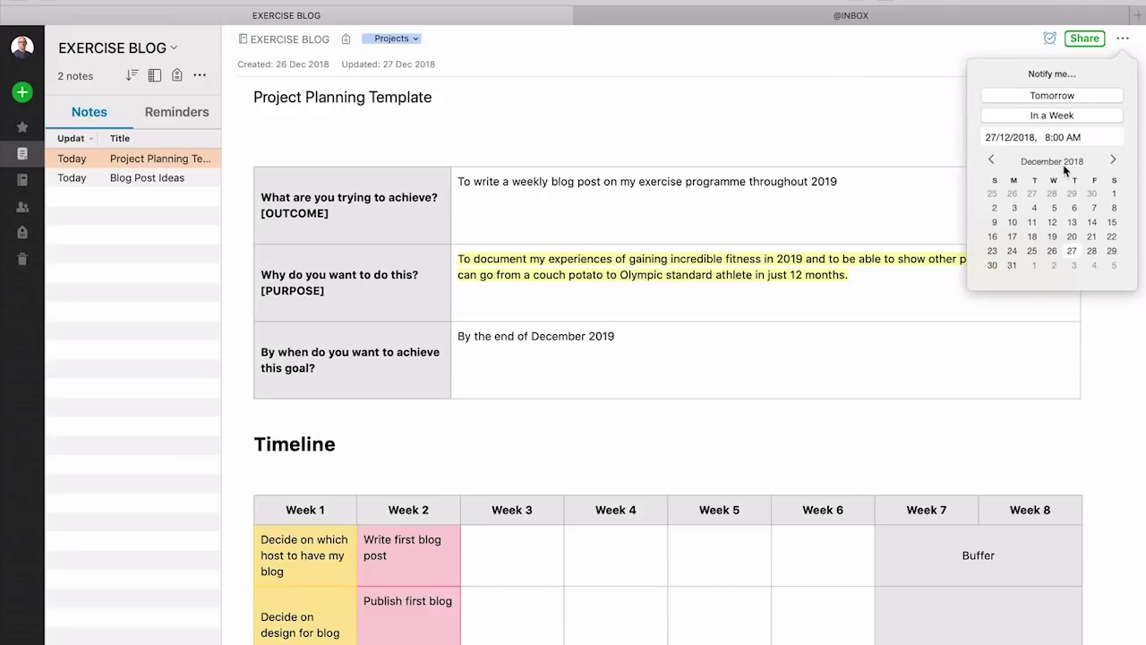
{"action": "left_click", "coordinate": [1079, 95]}
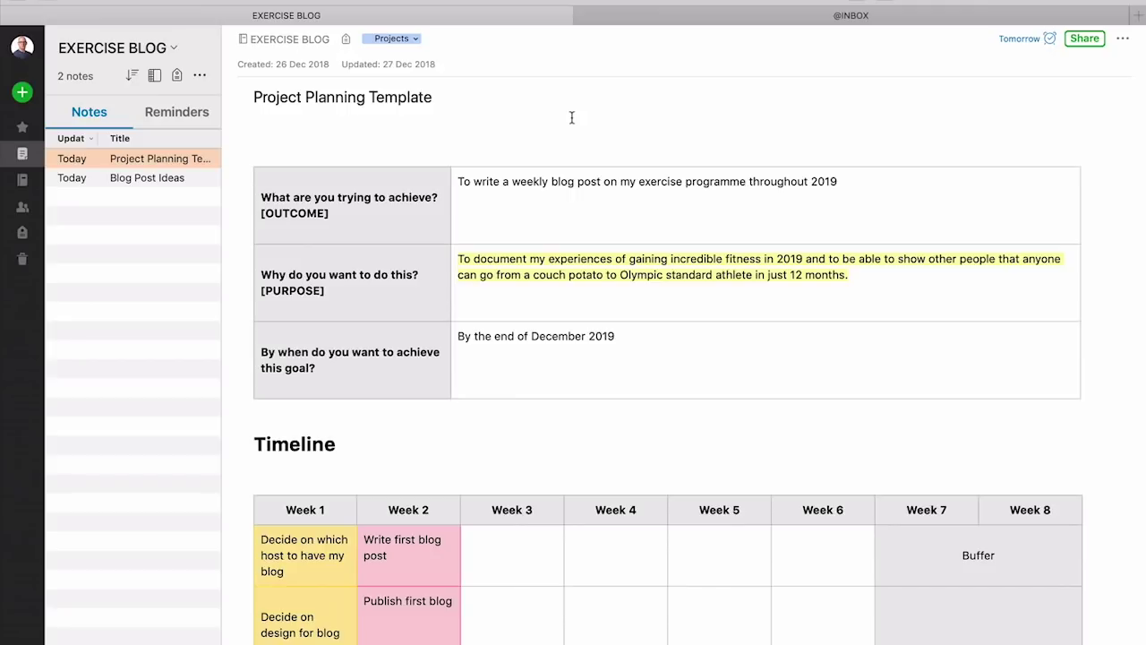
{"action": "left_click", "coordinate": [123, 181]}
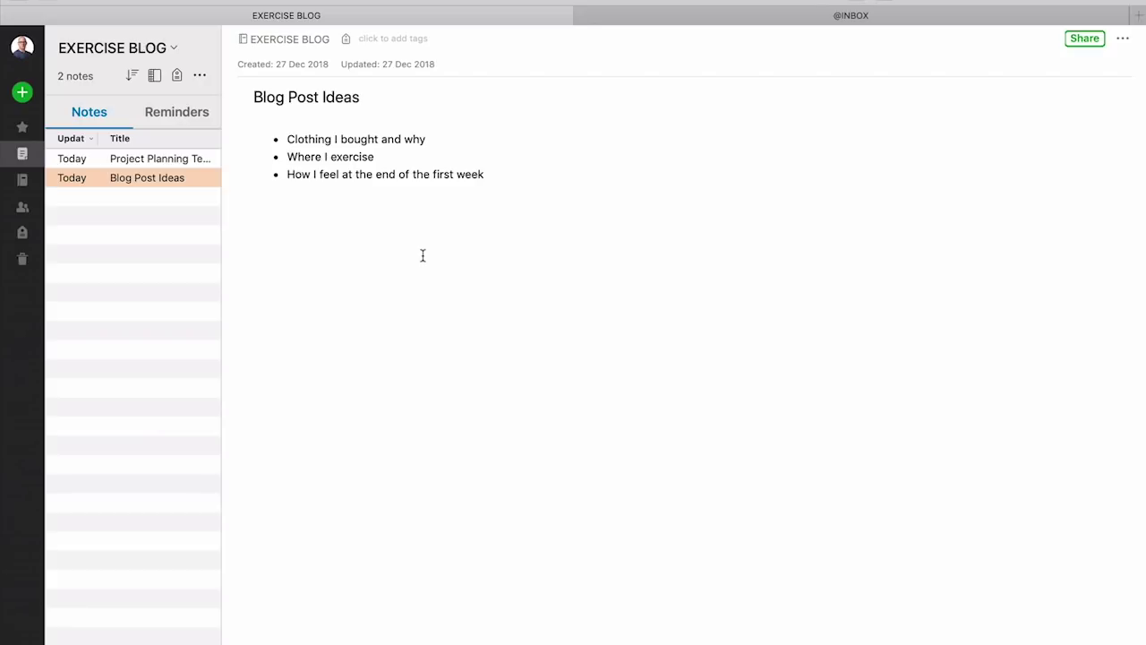
{"action": "left_click", "coordinate": [1120, 43]}
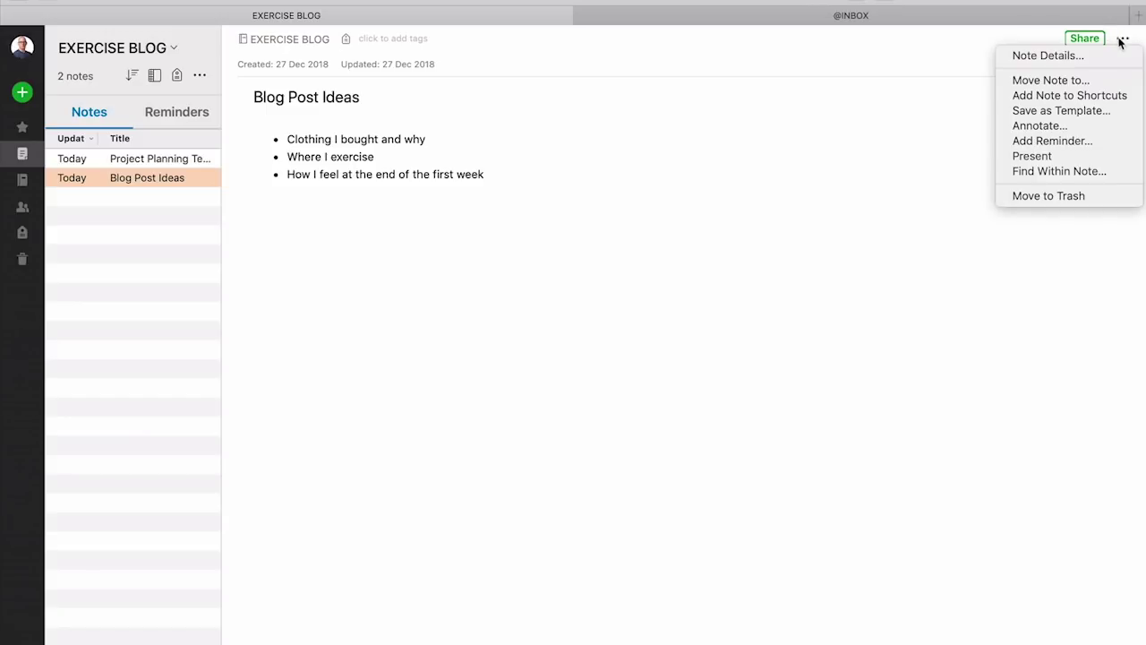
{"action": "left_click", "coordinate": [1068, 144]}
{"action": "left_click", "coordinate": [1058, 172]}
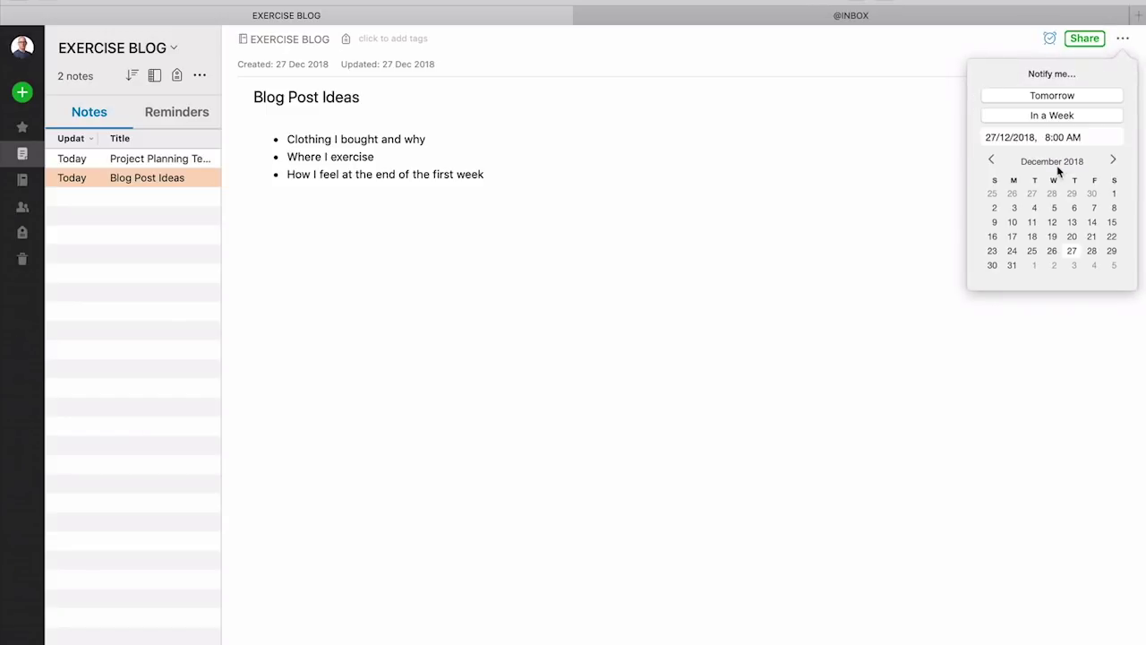
{"action": "left_click", "coordinate": [1044, 98]}
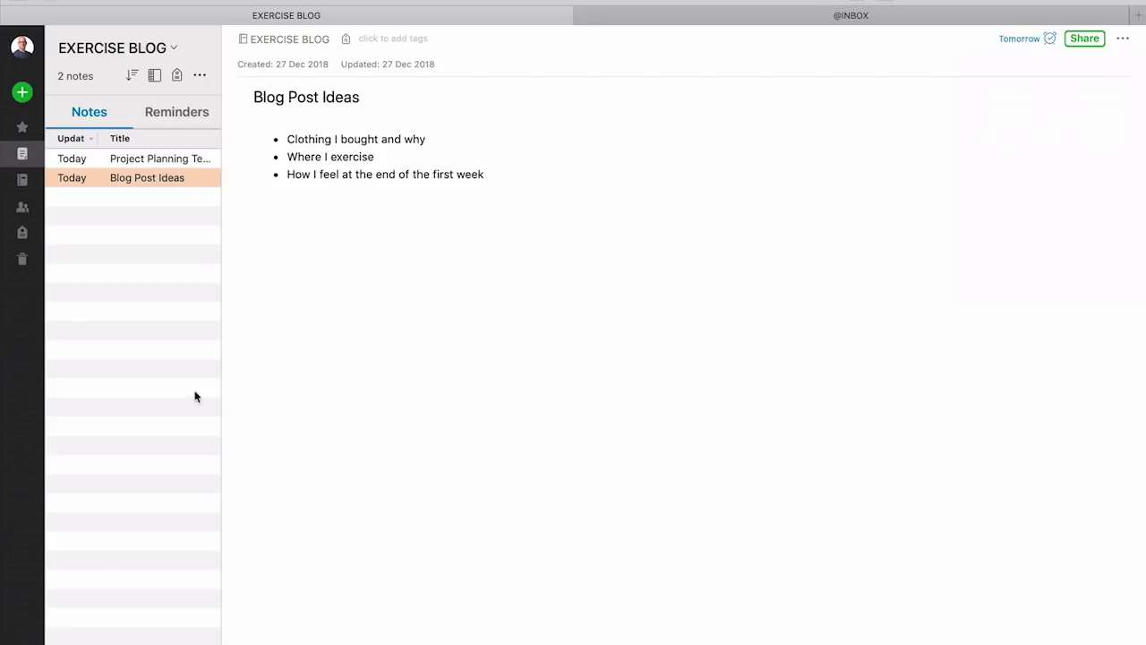
{"action": "left_click_drag", "start_coordinate": [222, 389], "coordinate": [333, 382]}
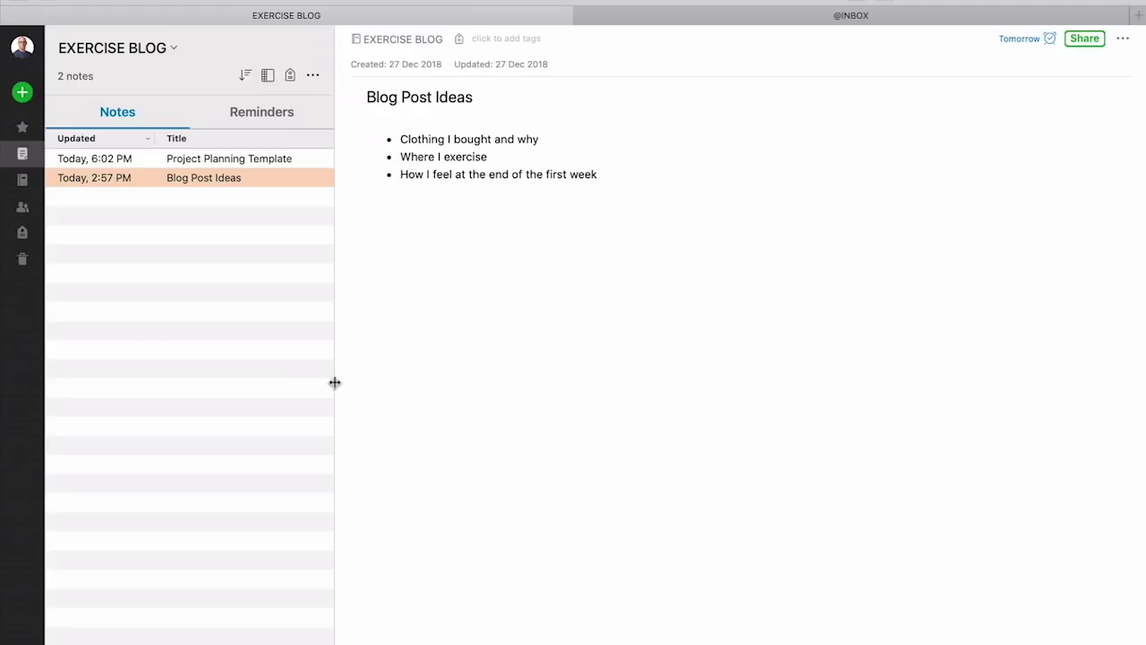
- Check the EXERCISE BLOG reminders view, then reopen Project Planning Template from the notes list
{"action": "left_click", "coordinate": [282, 113]}
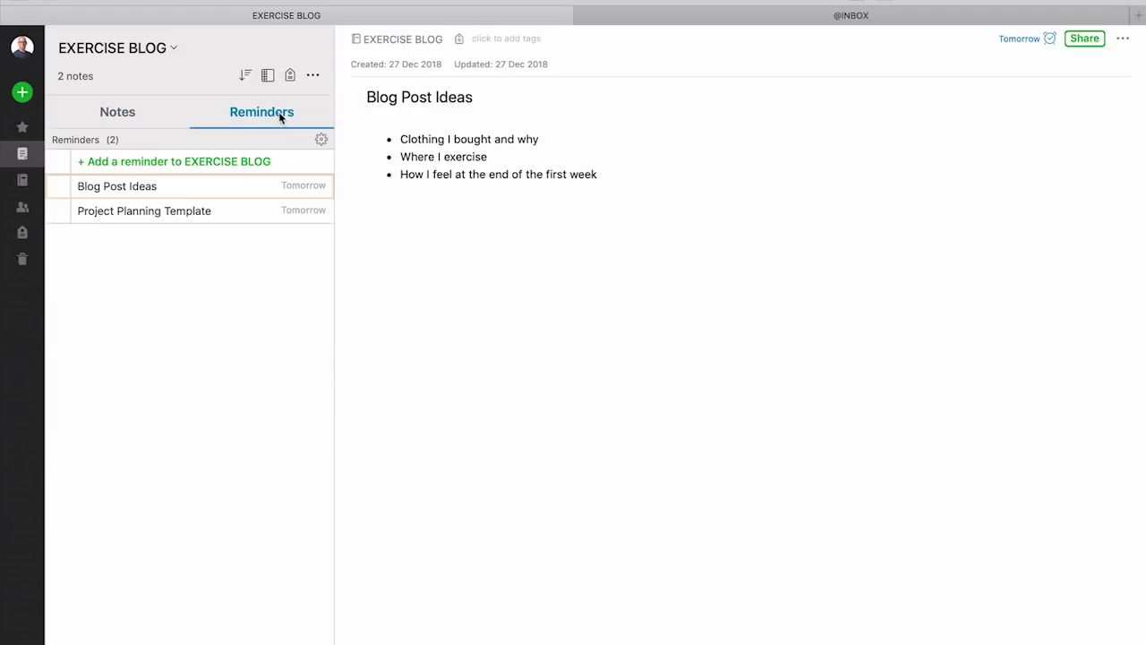
{"action": "mouse_move", "coordinate": [53, 185]}
{"action": "left_click", "coordinate": [125, 114]}
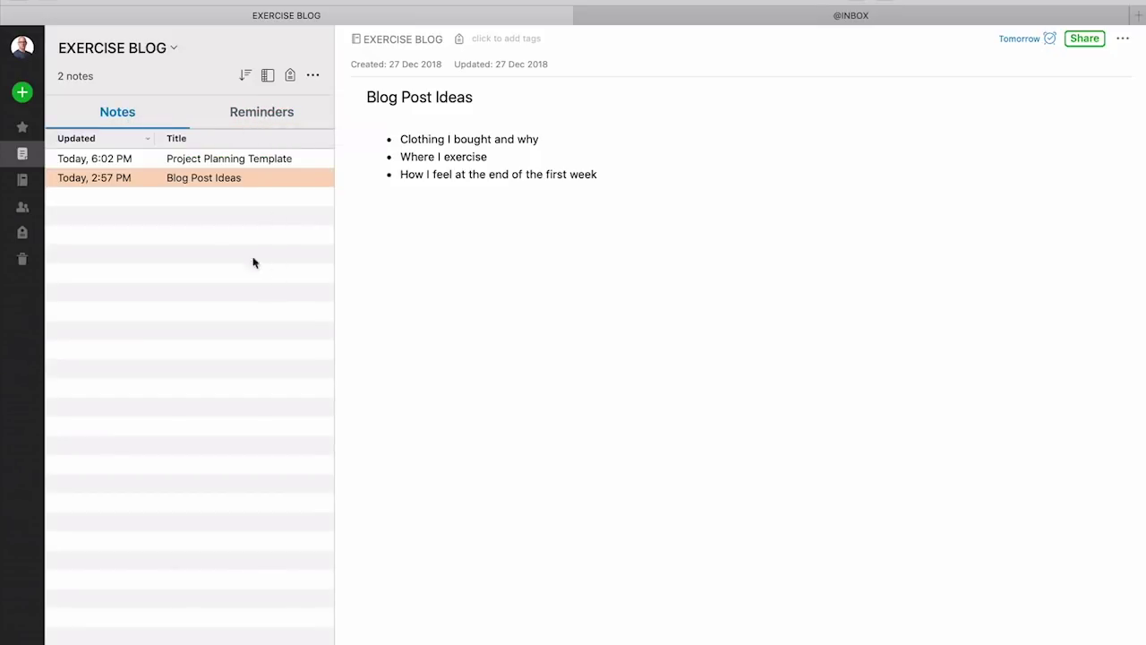
{"action": "left_click", "coordinate": [200, 159]}
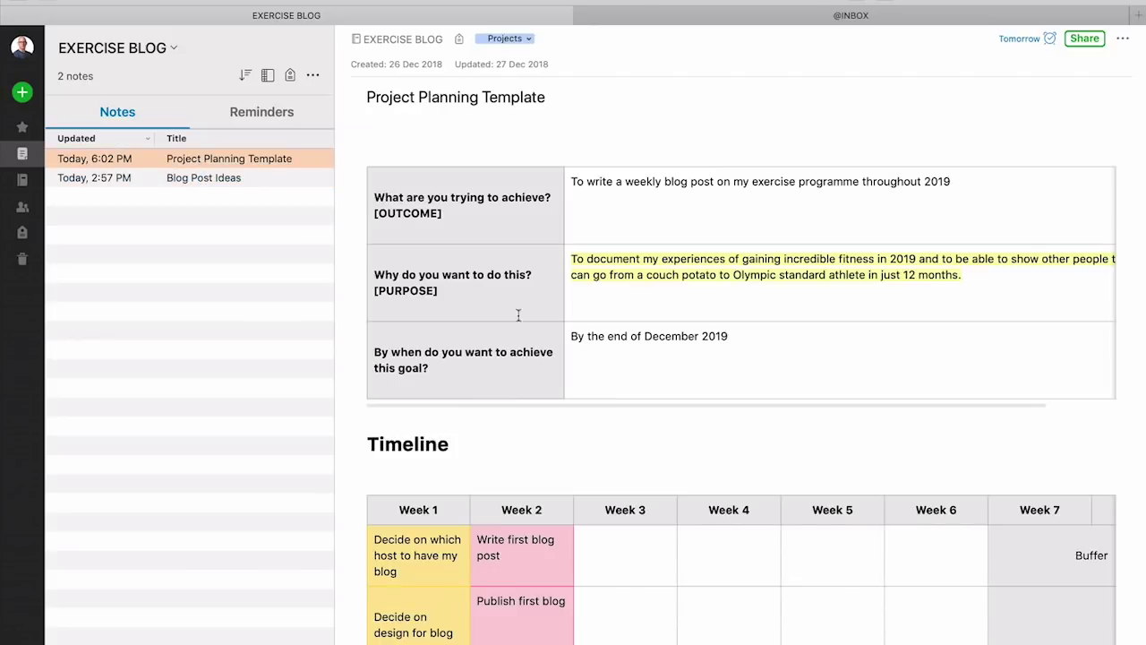
{"action": "scroll", "coordinate": [627, 367], "scroll_direction": "down", "scroll_amount": 10}
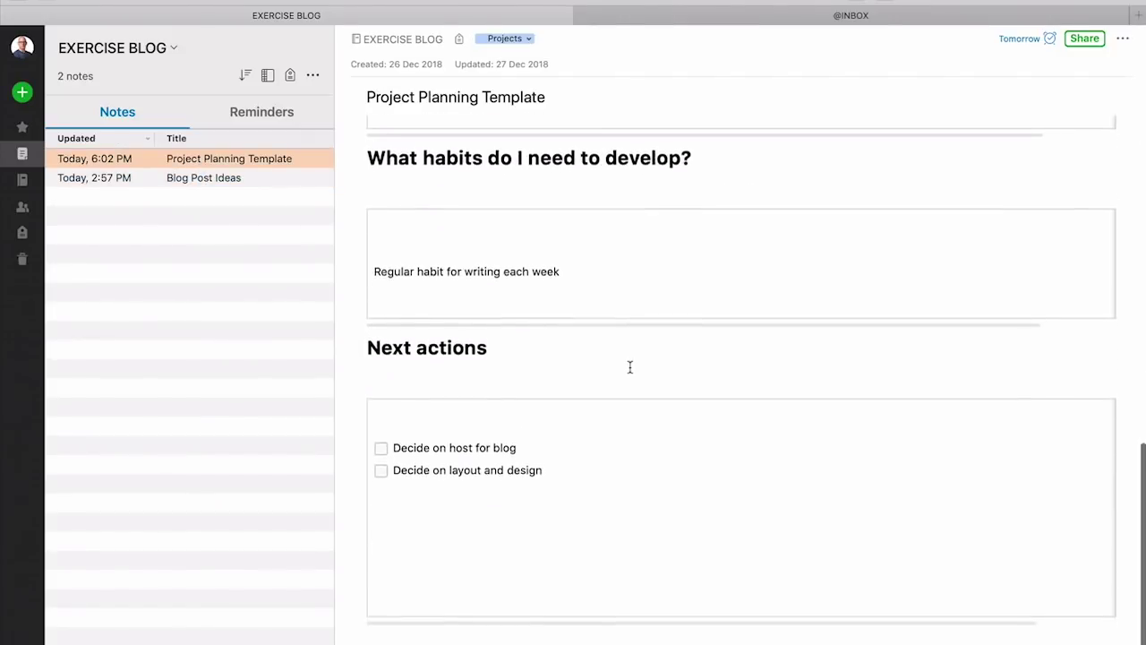
{"action": "scroll", "coordinate": [630, 367], "scroll_direction": "up", "scroll_amount": 10}
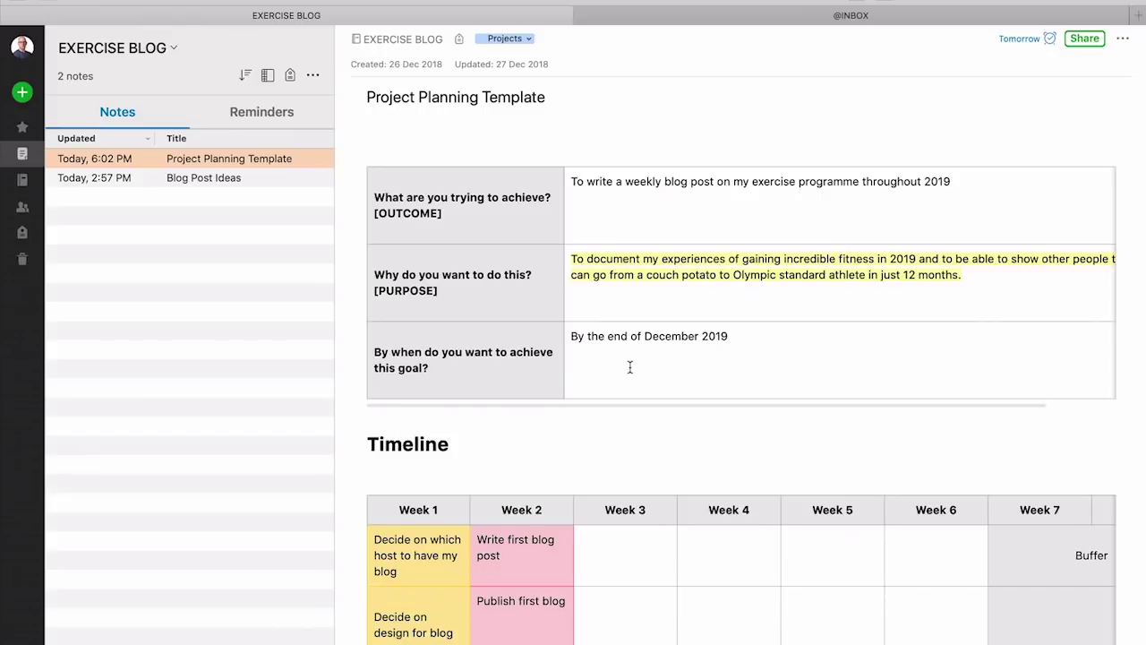